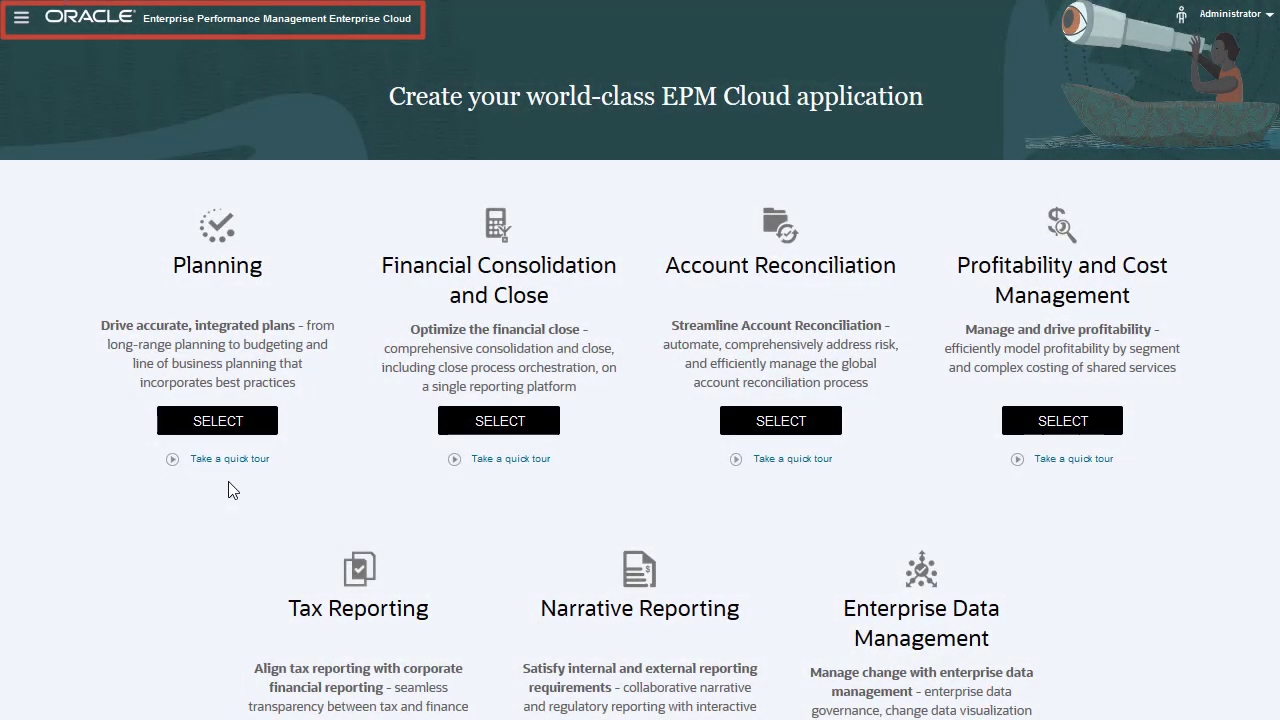
# - Start a new Planning application named FreeForm with description 'FreeForm Application'
pyautogui.click(222, 428)
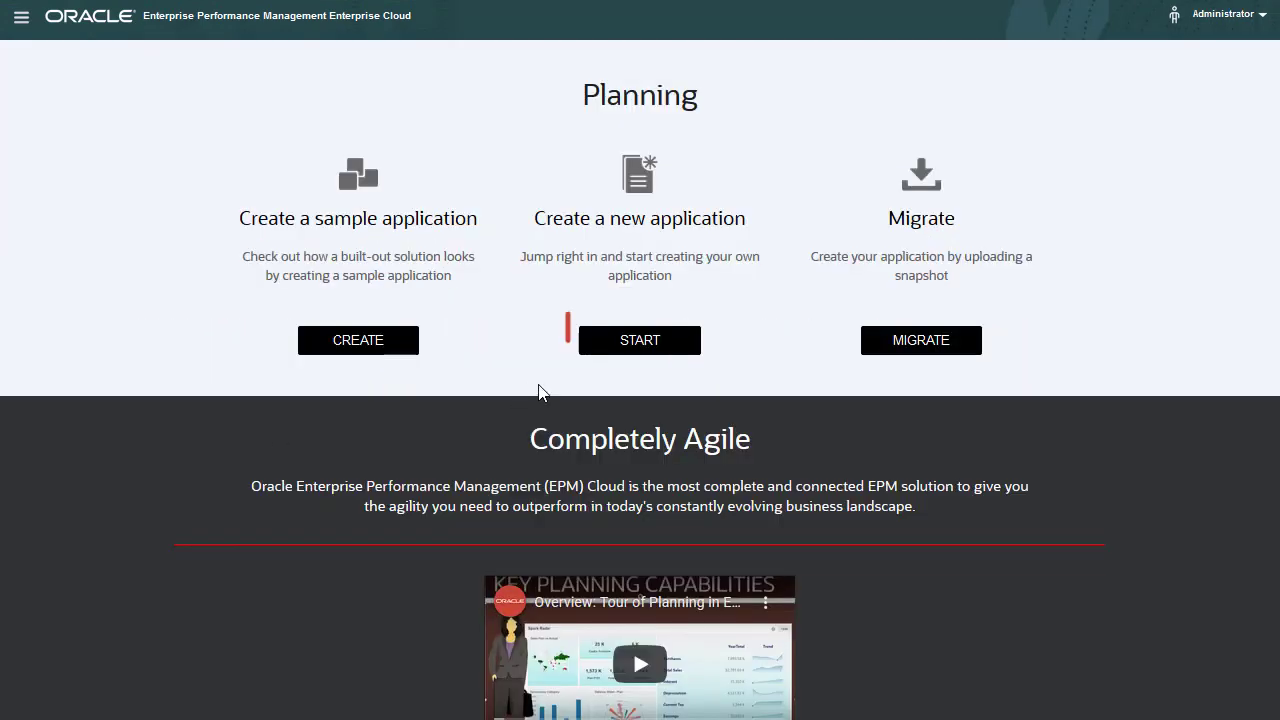
pyautogui.click(643, 348)
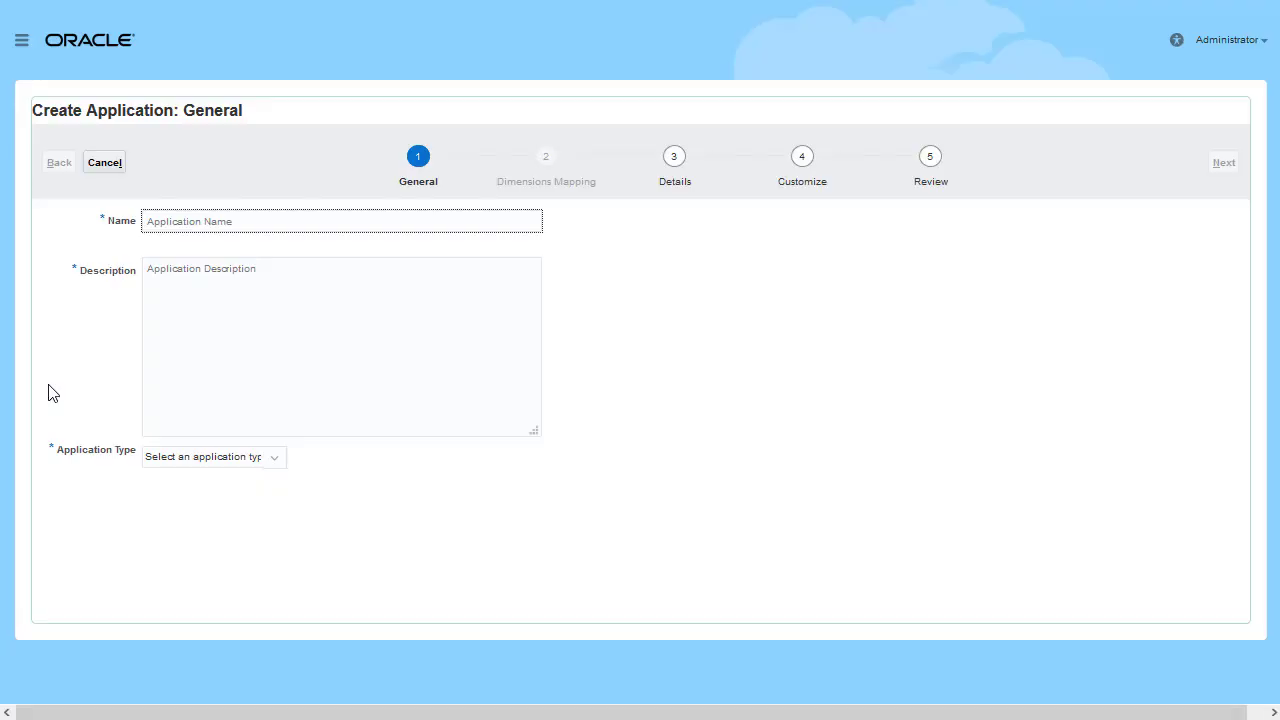
pyautogui.write('FreeForm')
pyautogui.press('Tab')
pyautogui.write('FreeForm Application')
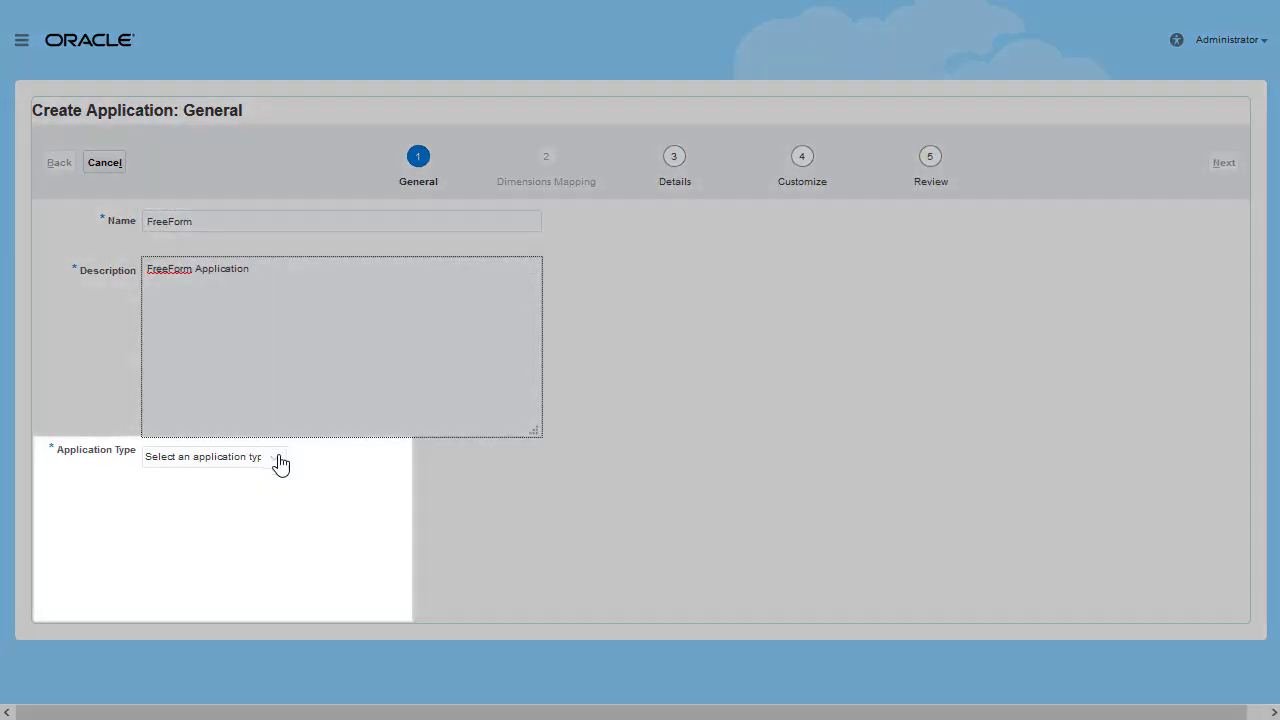
# - Make it a Free Form application that creates 3 cubes from scratch
pyautogui.click(278, 458)
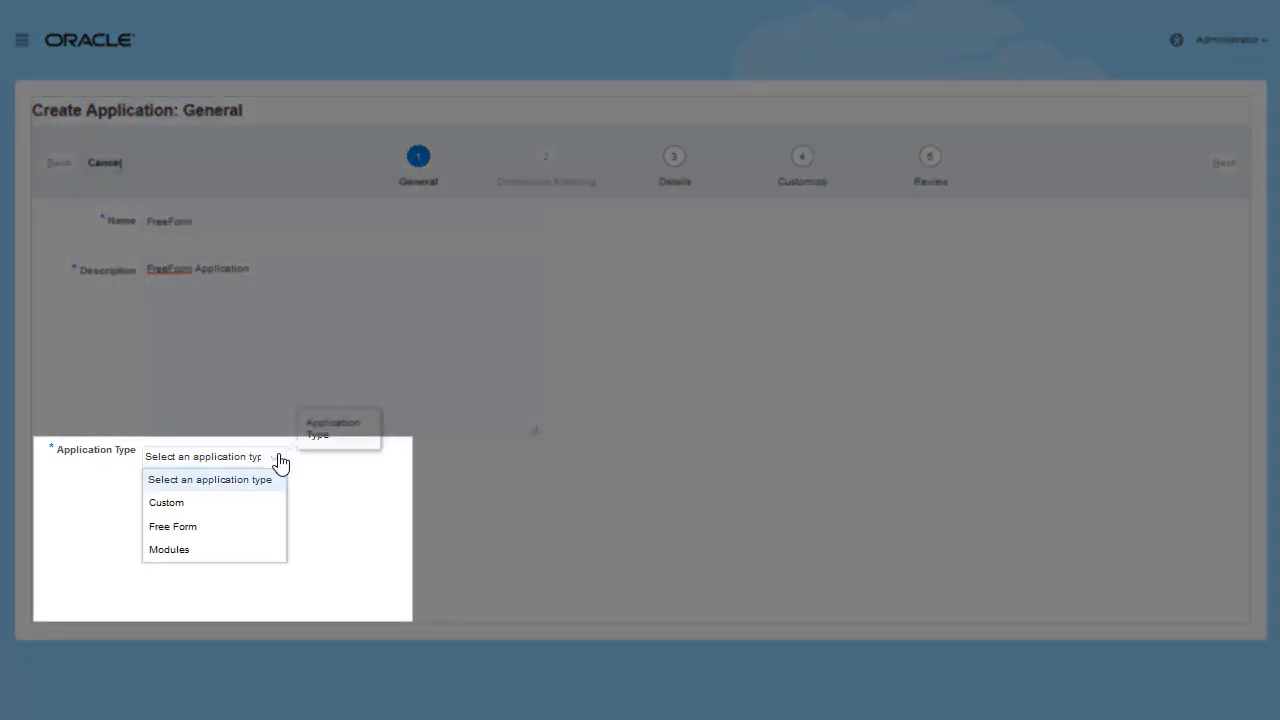
pyautogui.click(213, 528)
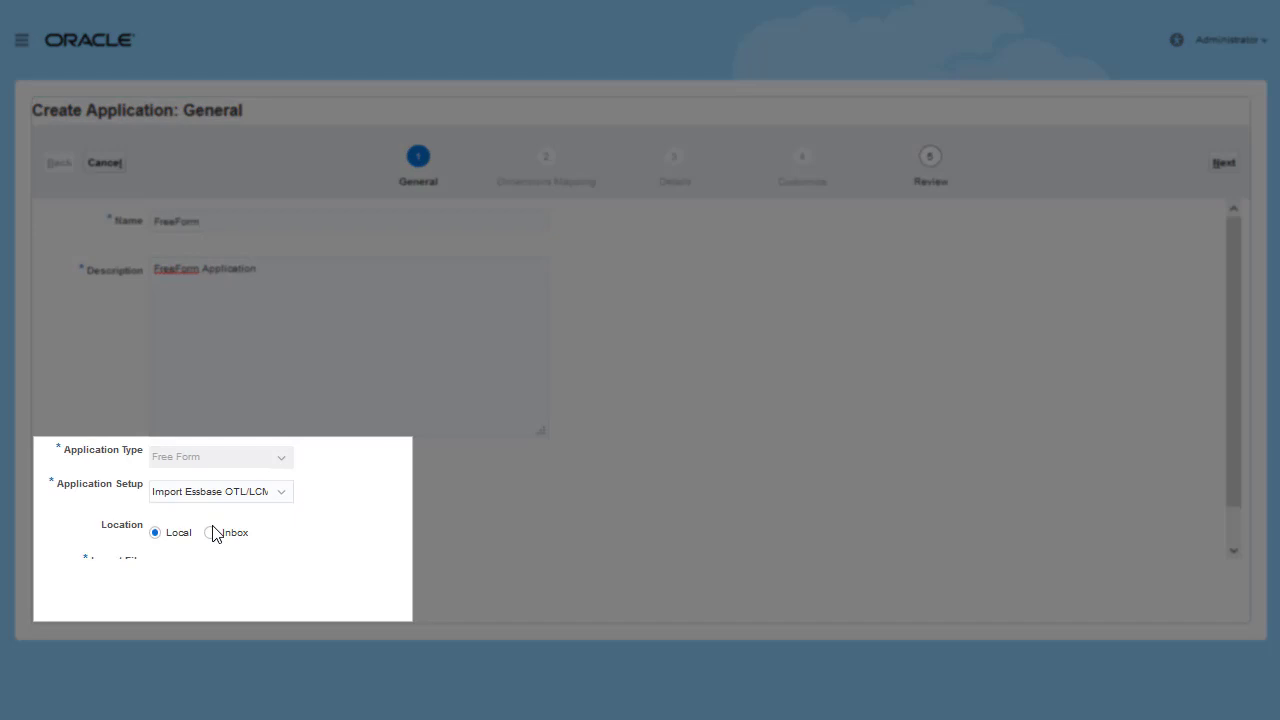
pyautogui.click(282, 495)
pyautogui.click(238, 515)
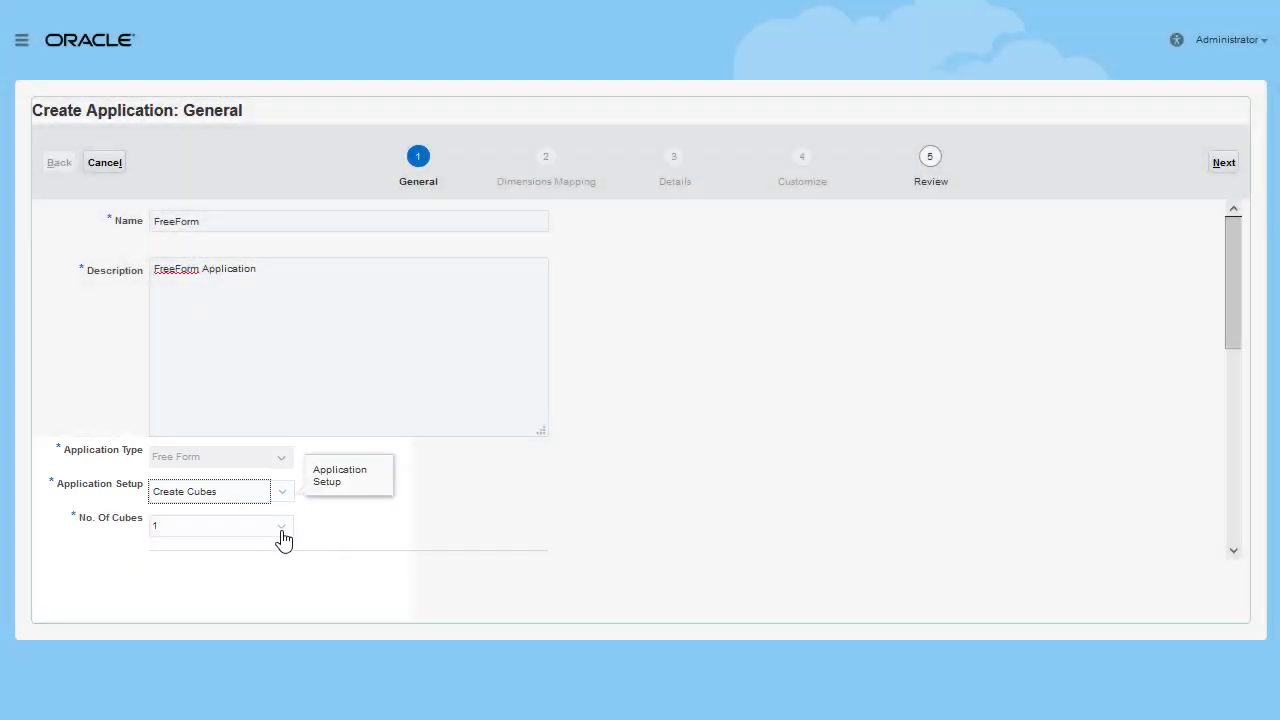
pyautogui.click(282, 535)
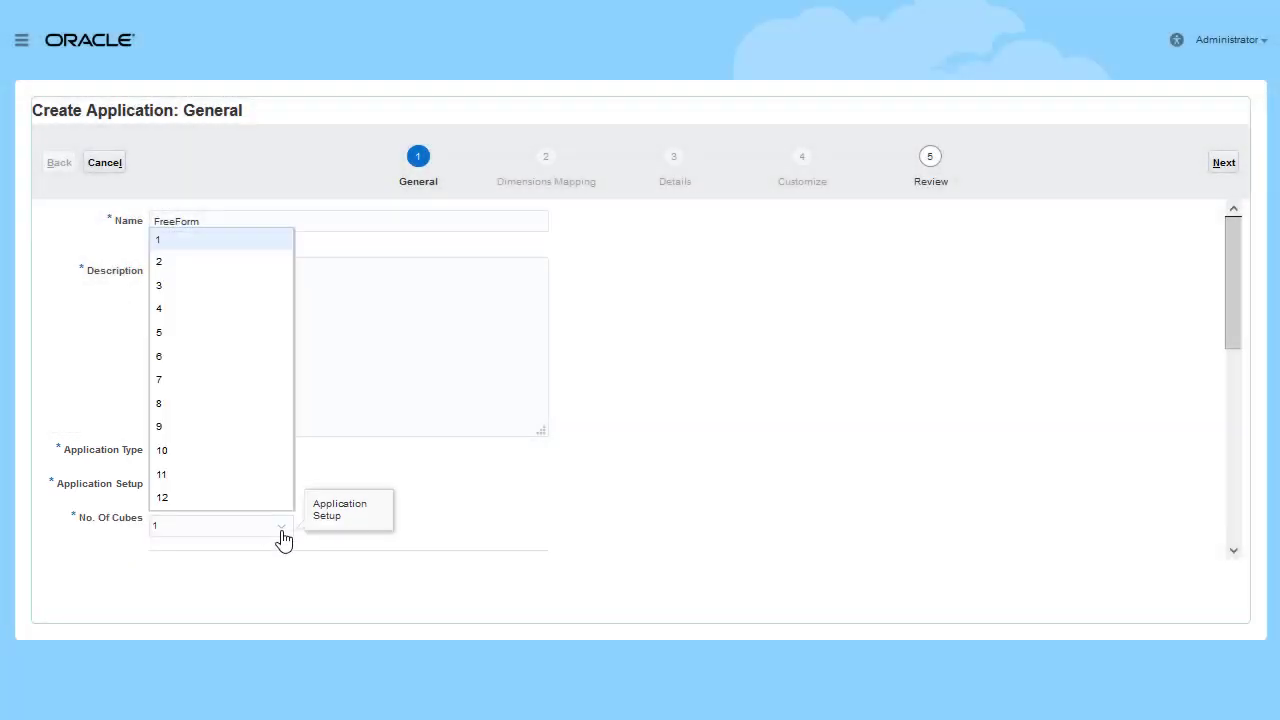
pyautogui.click(171, 288)
# - Name the cubes Expense, Revenue and Report, with Report set as ASO
pyautogui.moveTo(1236, 346); pyautogui.dragTo(1244, 402)
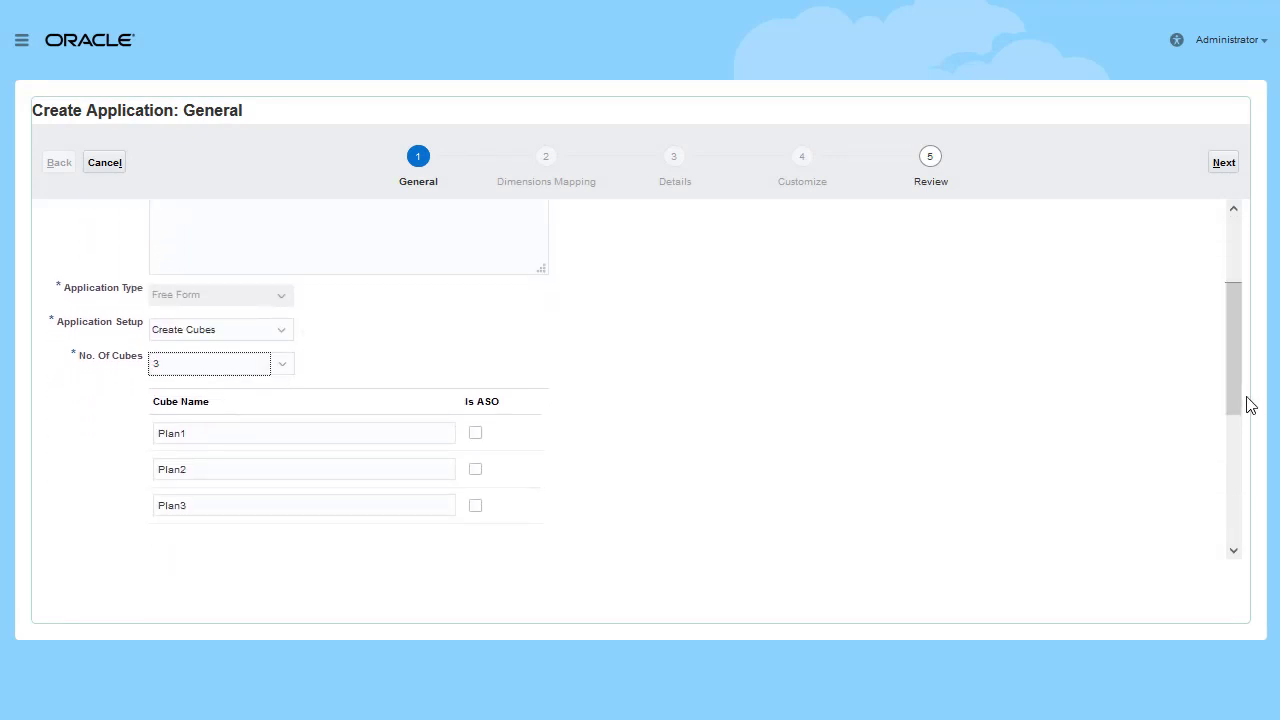
pyautogui.click(278, 432)
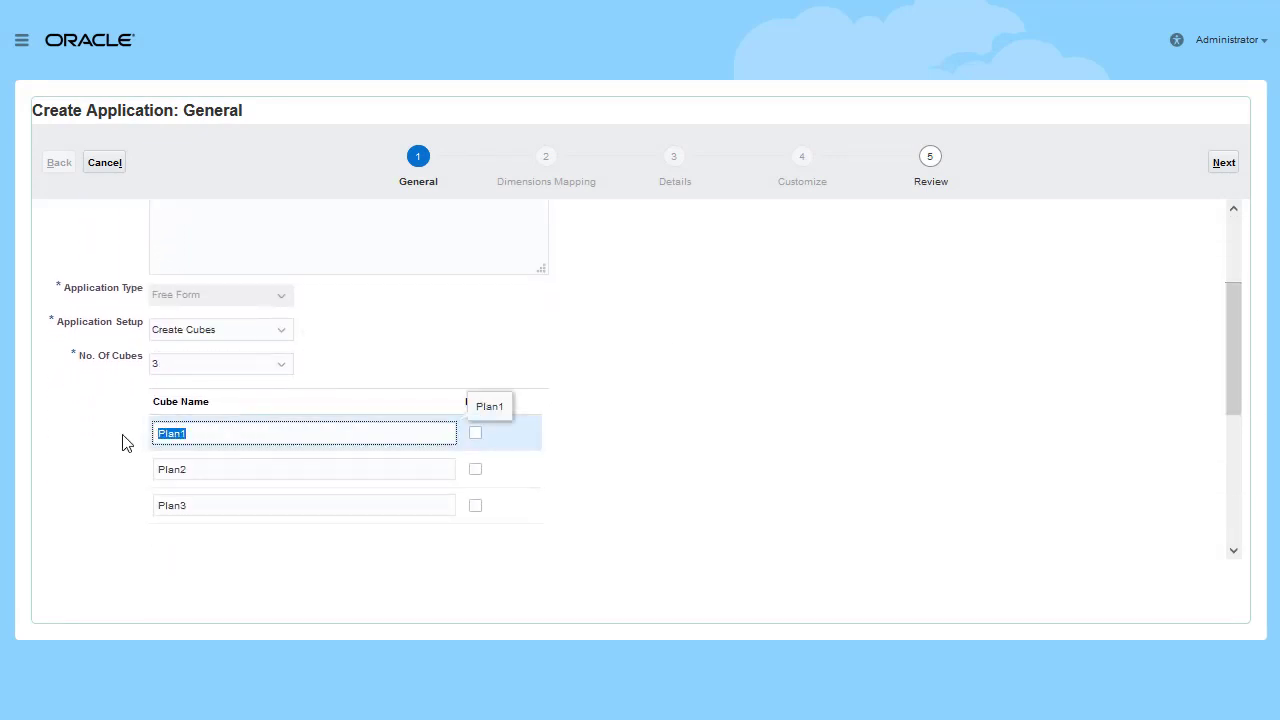
pyautogui.write('Expense')
pyautogui.click(206, 470)
pyautogui.write('Revenue')
pyautogui.click(209, 504)
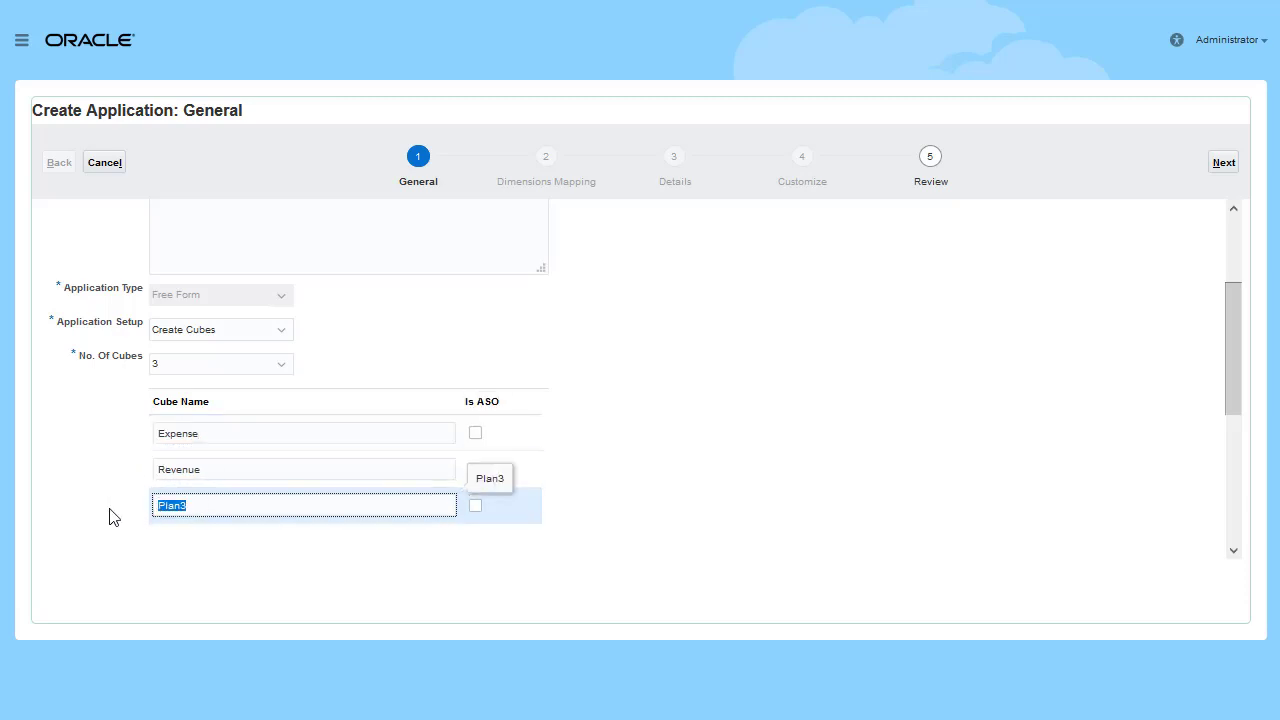
pyautogui.write('Report')
pyautogui.click(634, 484)
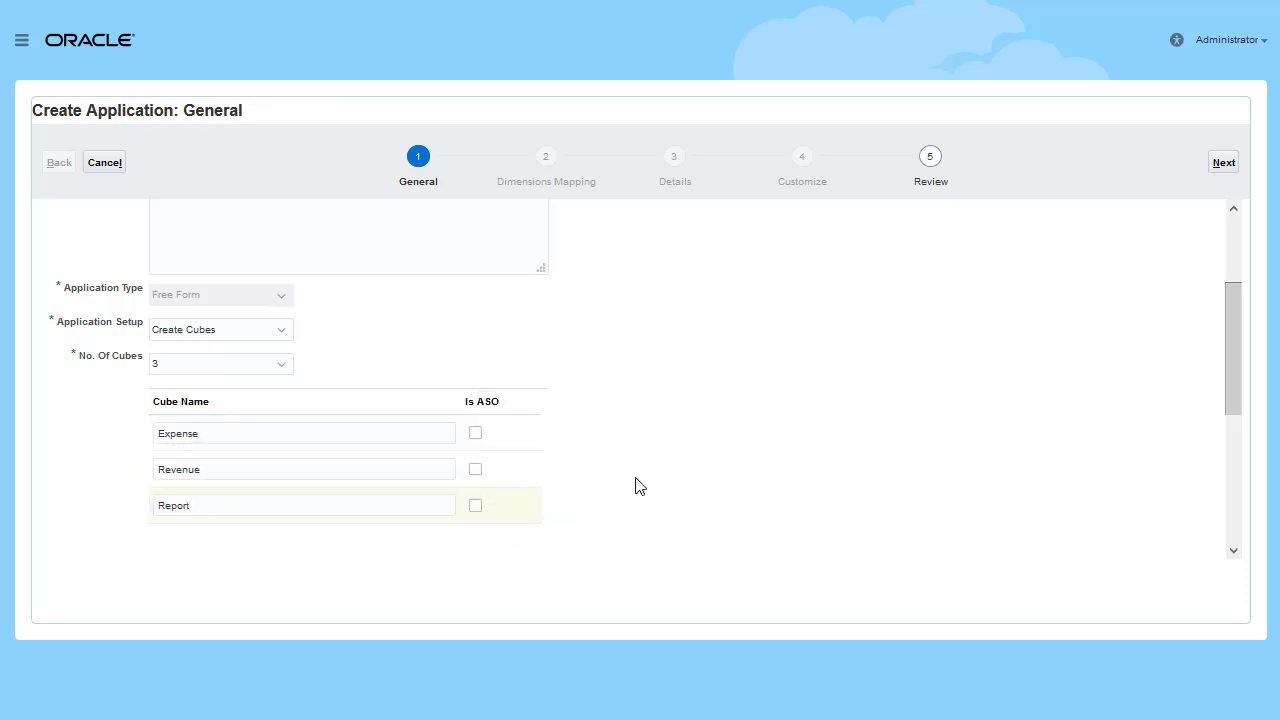
pyautogui.click(475, 506)
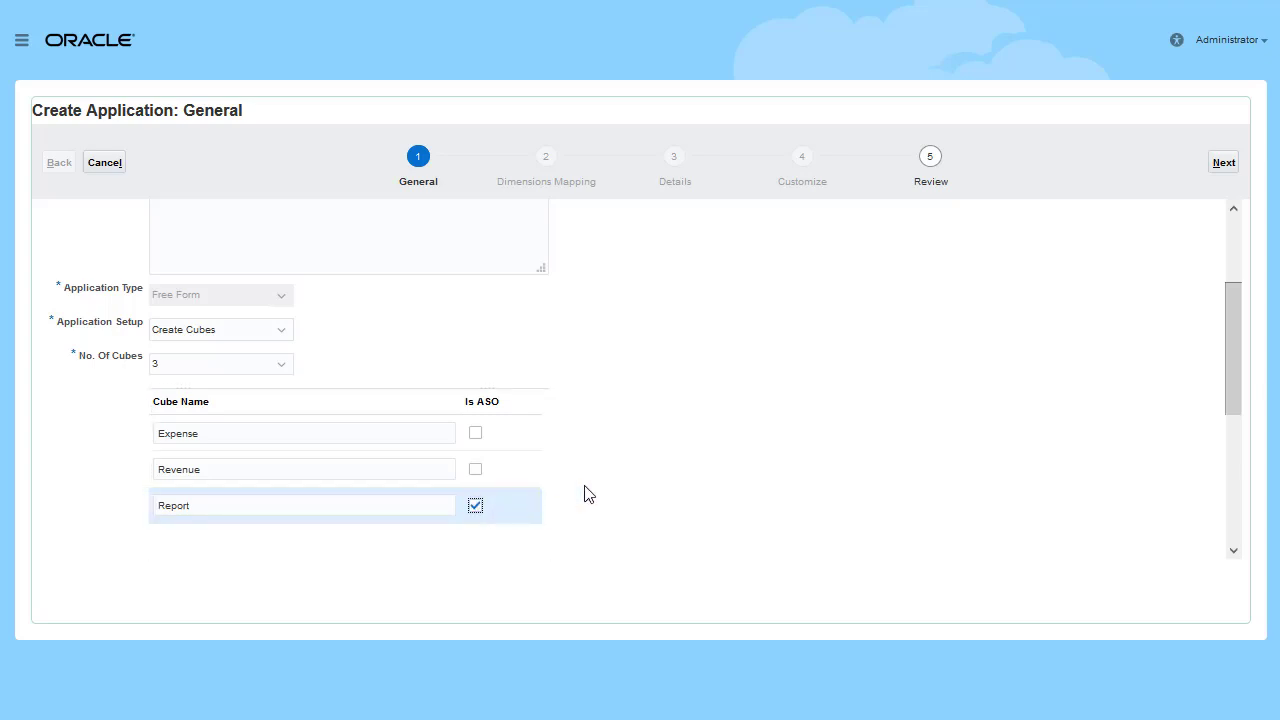
# - Leave all default dimensions disabled, create FreeForm, and enter its home page
pyautogui.click(1224, 163)
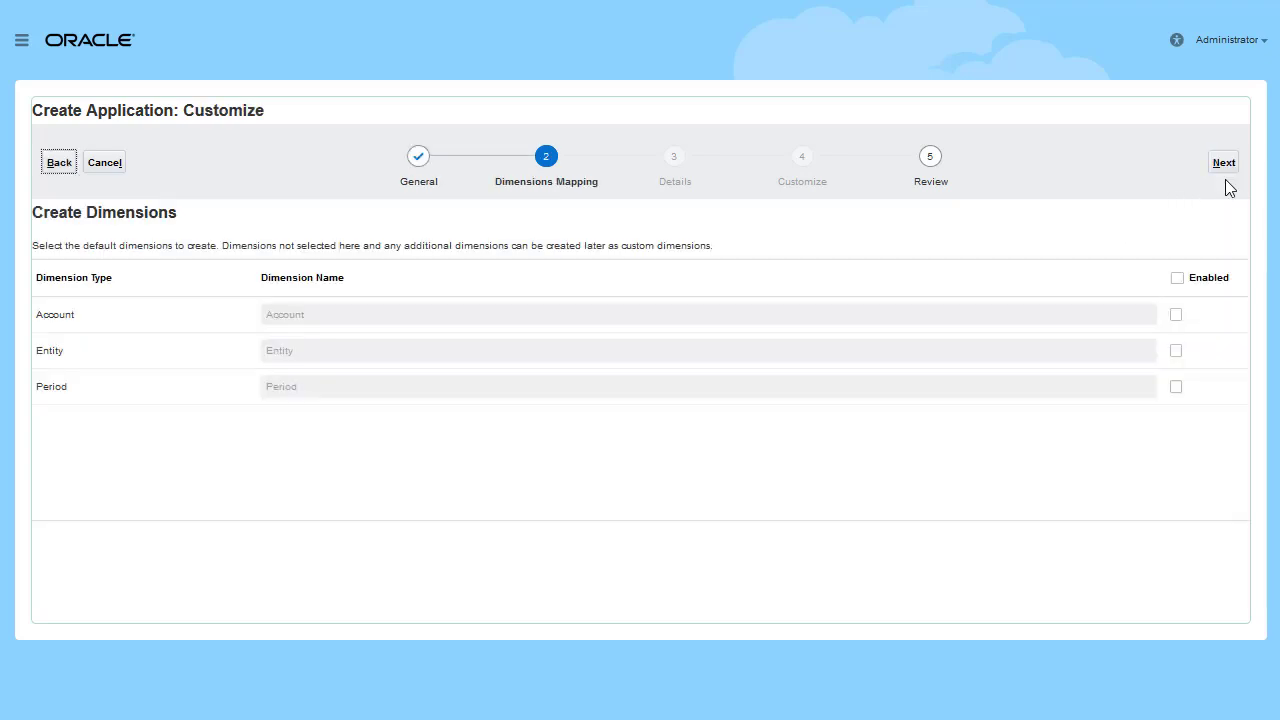
pyautogui.click(1177, 279)
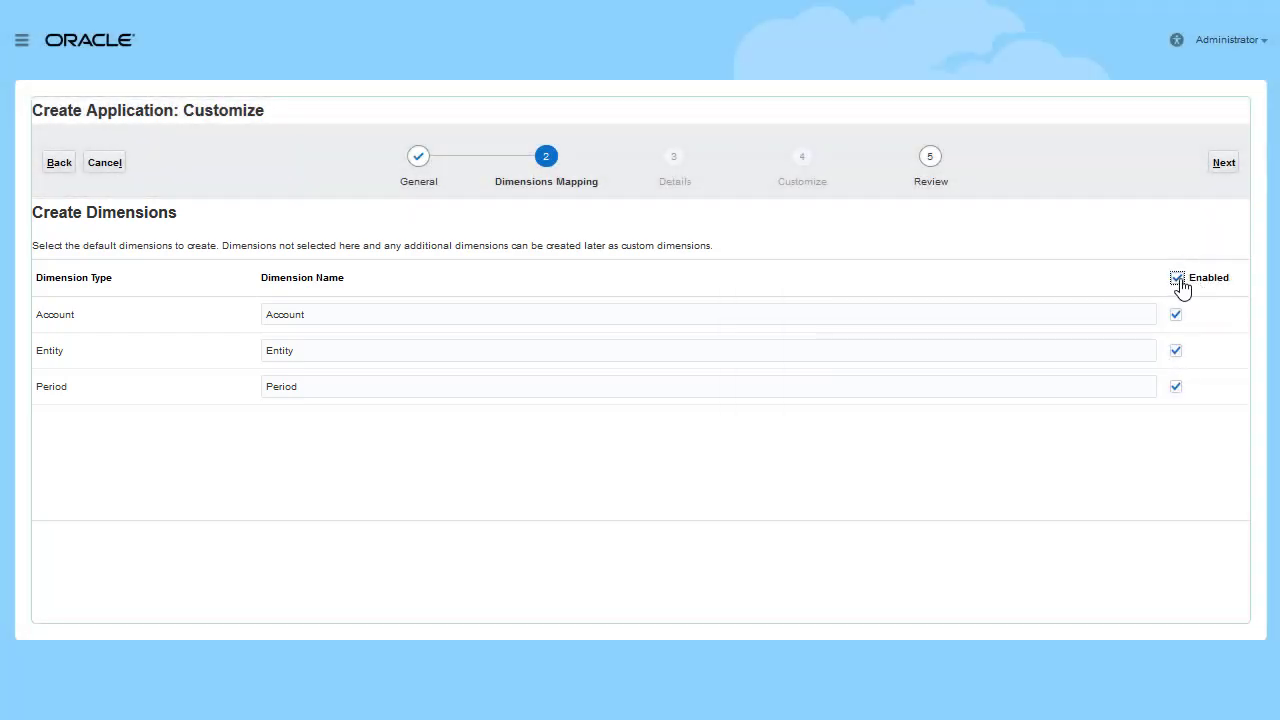
pyautogui.click(1177, 279)
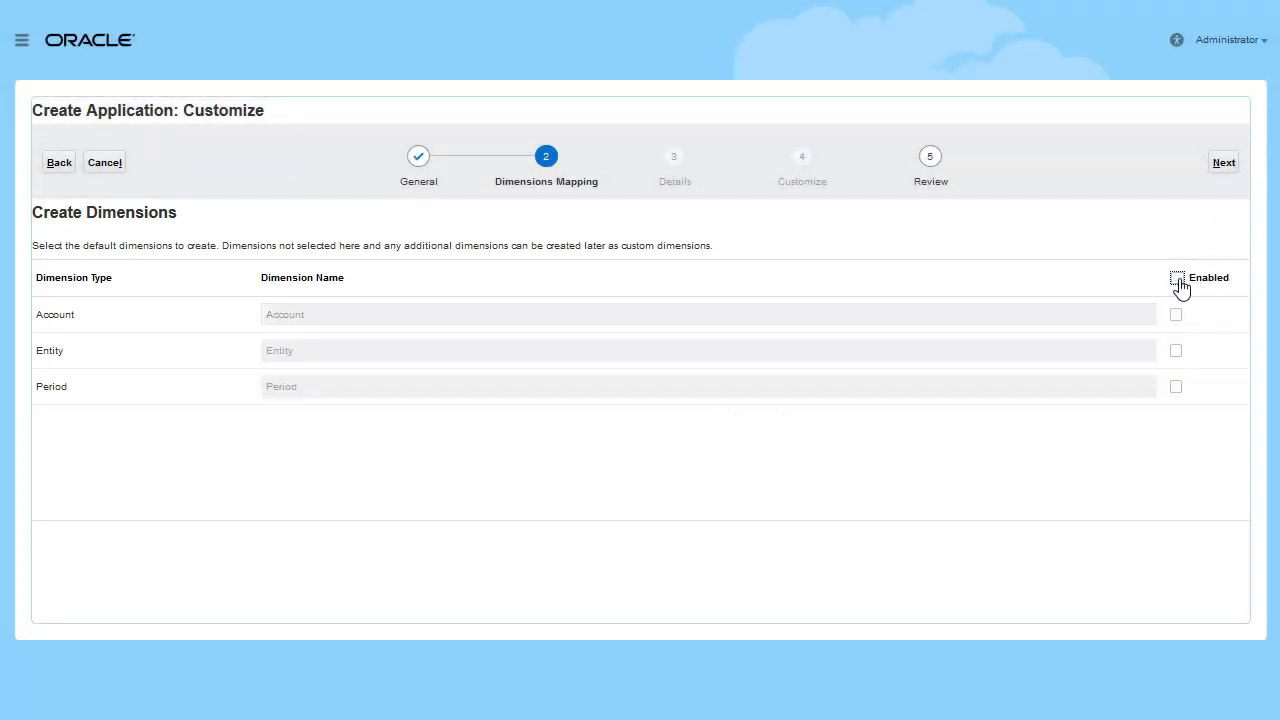
pyautogui.click(1222, 163)
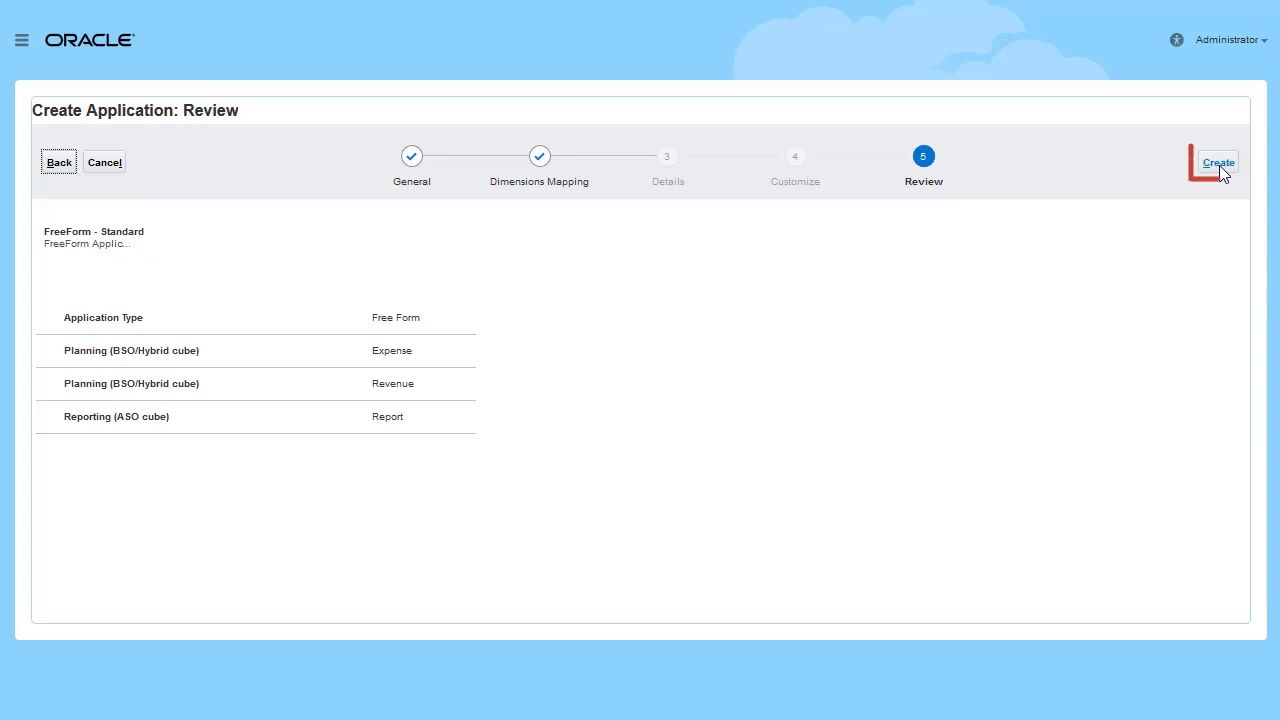
pyautogui.click(1219, 163)
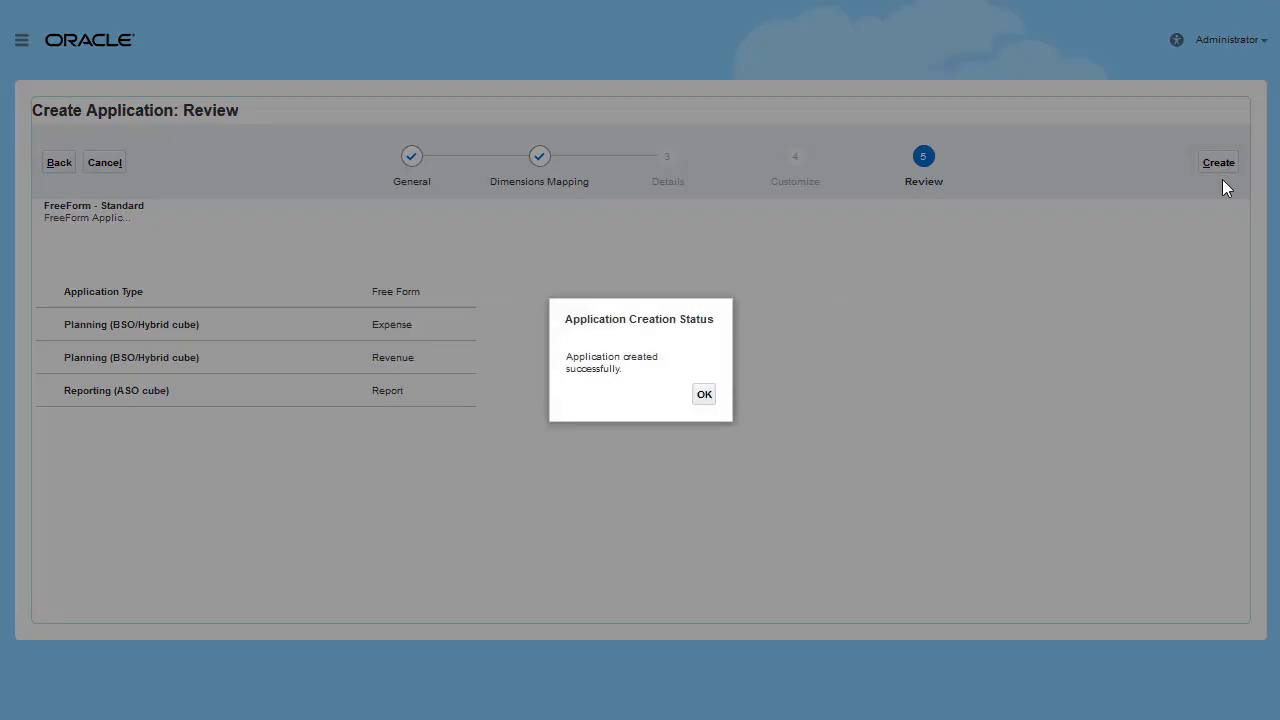
pyautogui.click(704, 394)
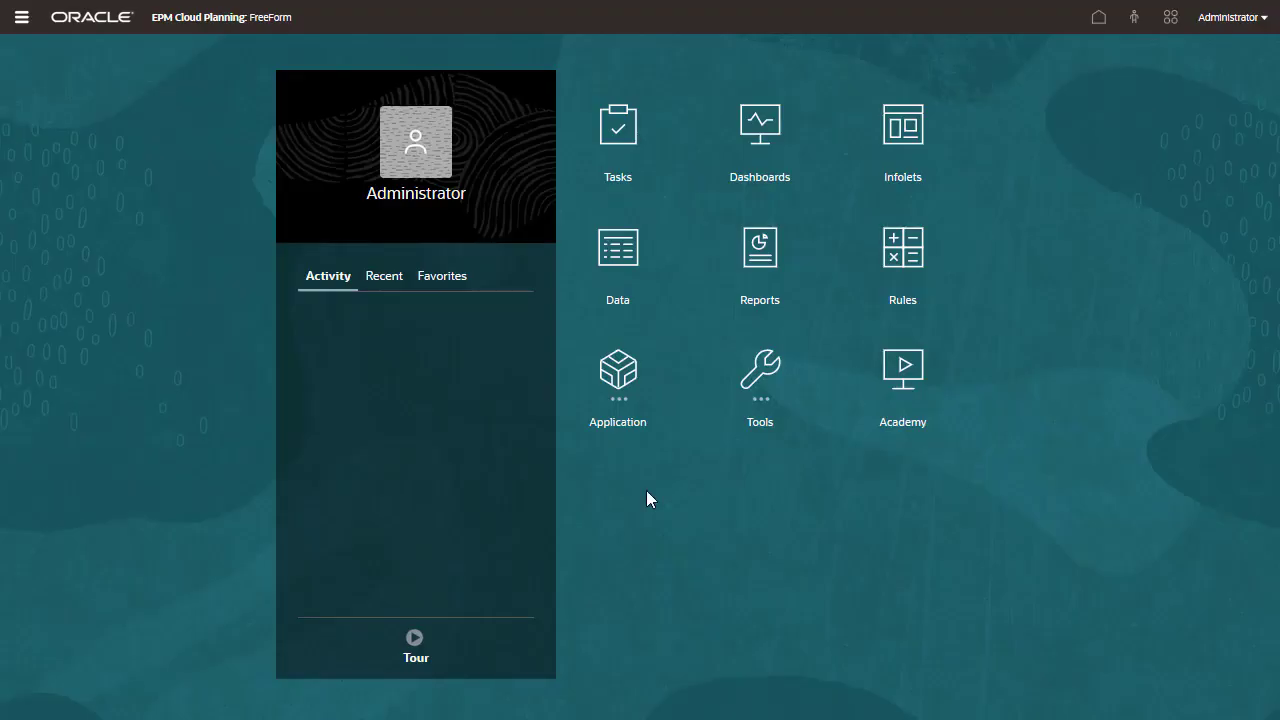
# - Check the Overview's Cubes list and view the Expense cube's details
pyautogui.click(605, 404)
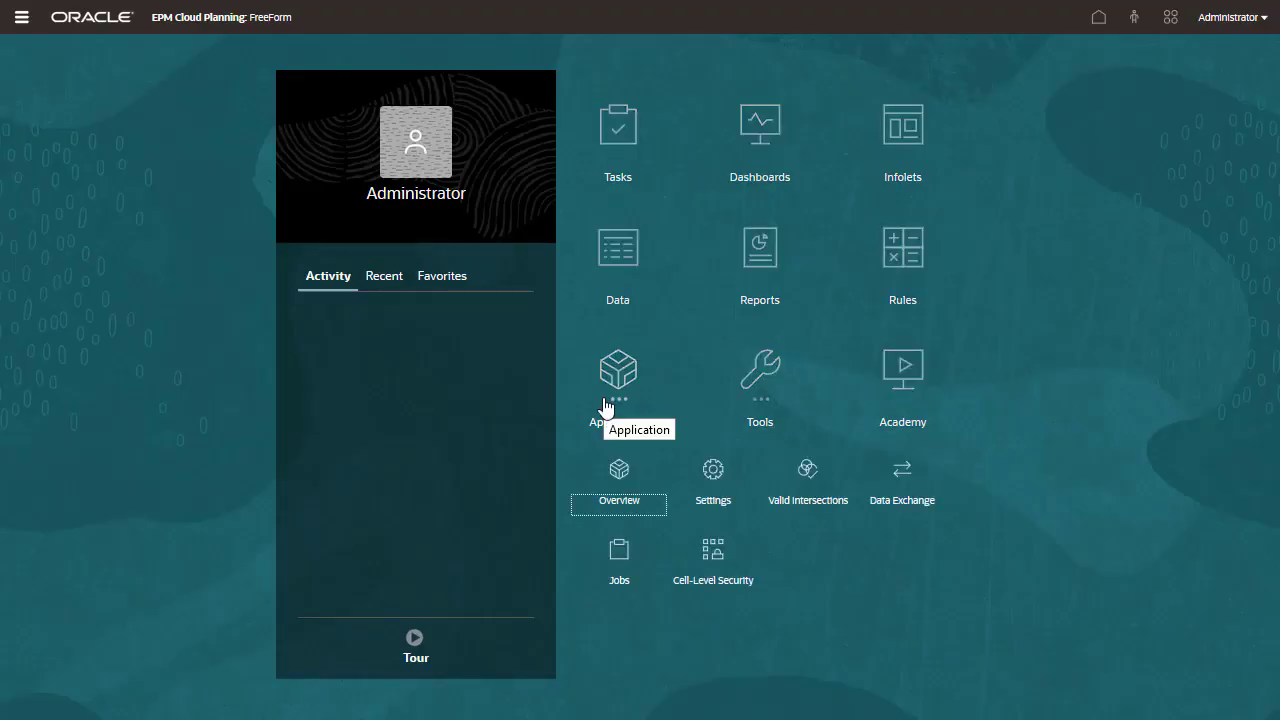
pyautogui.click(619, 478)
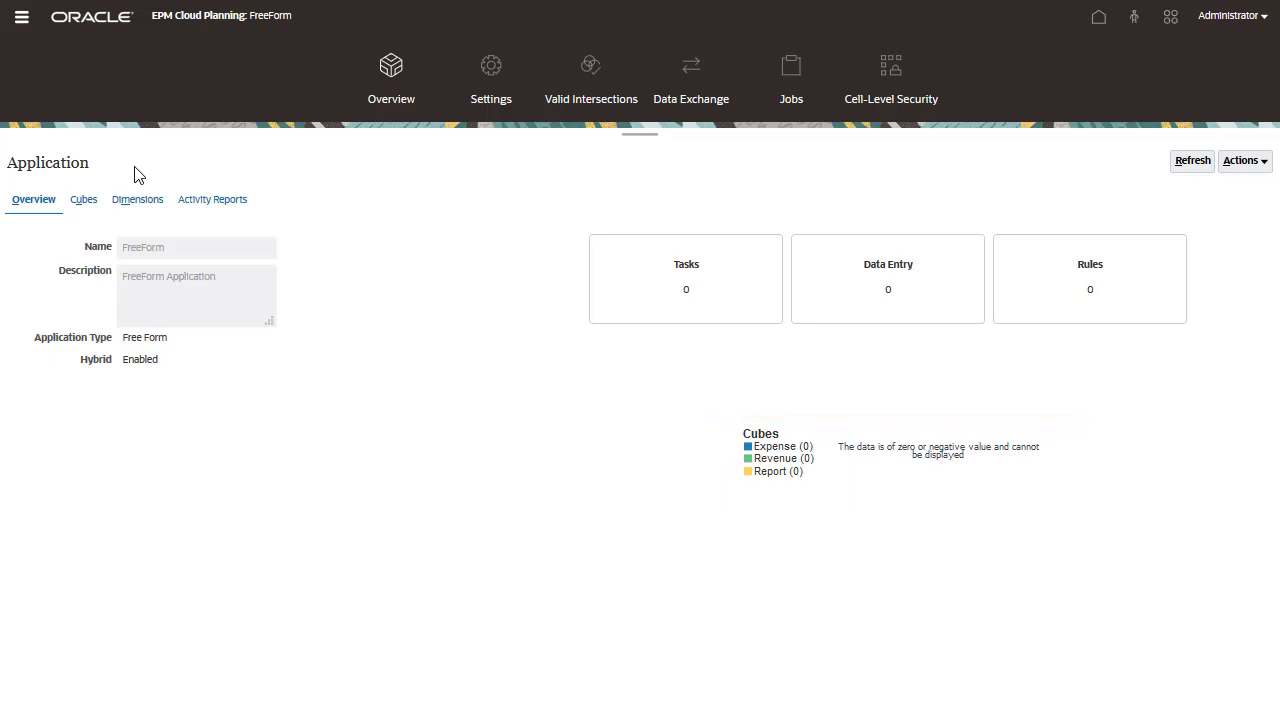
pyautogui.click(85, 202)
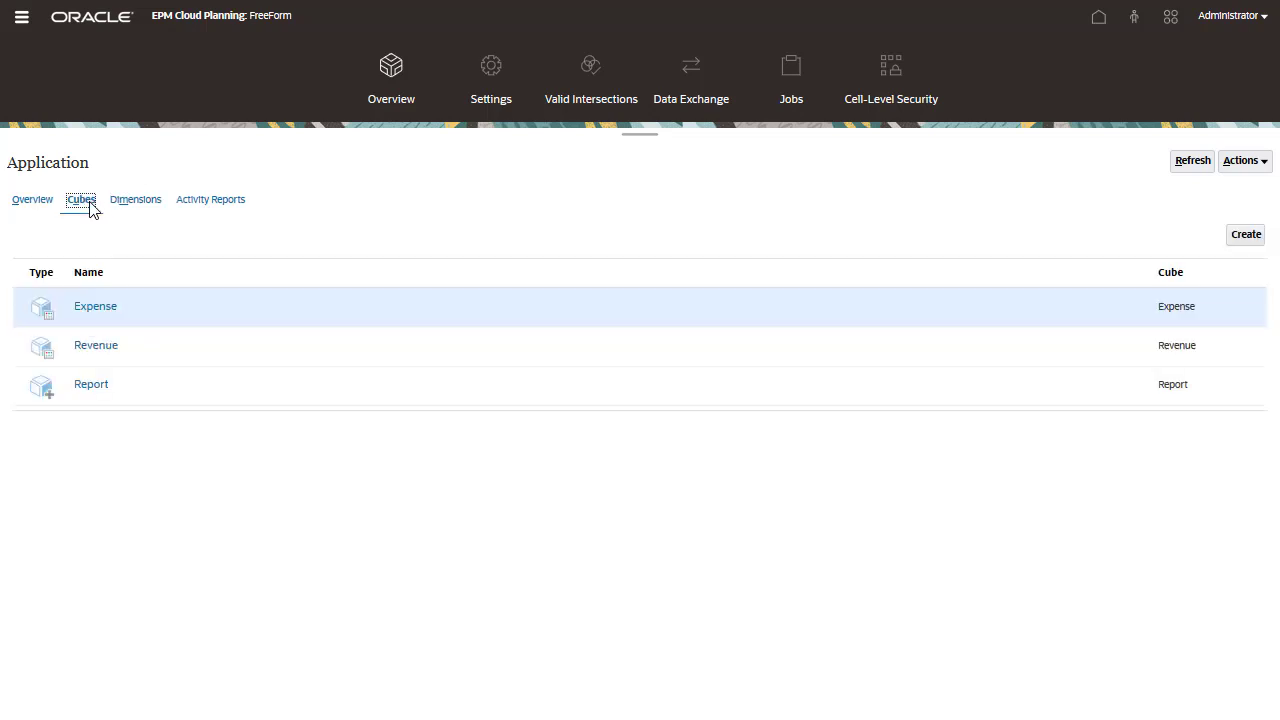
pyautogui.click(97, 307)
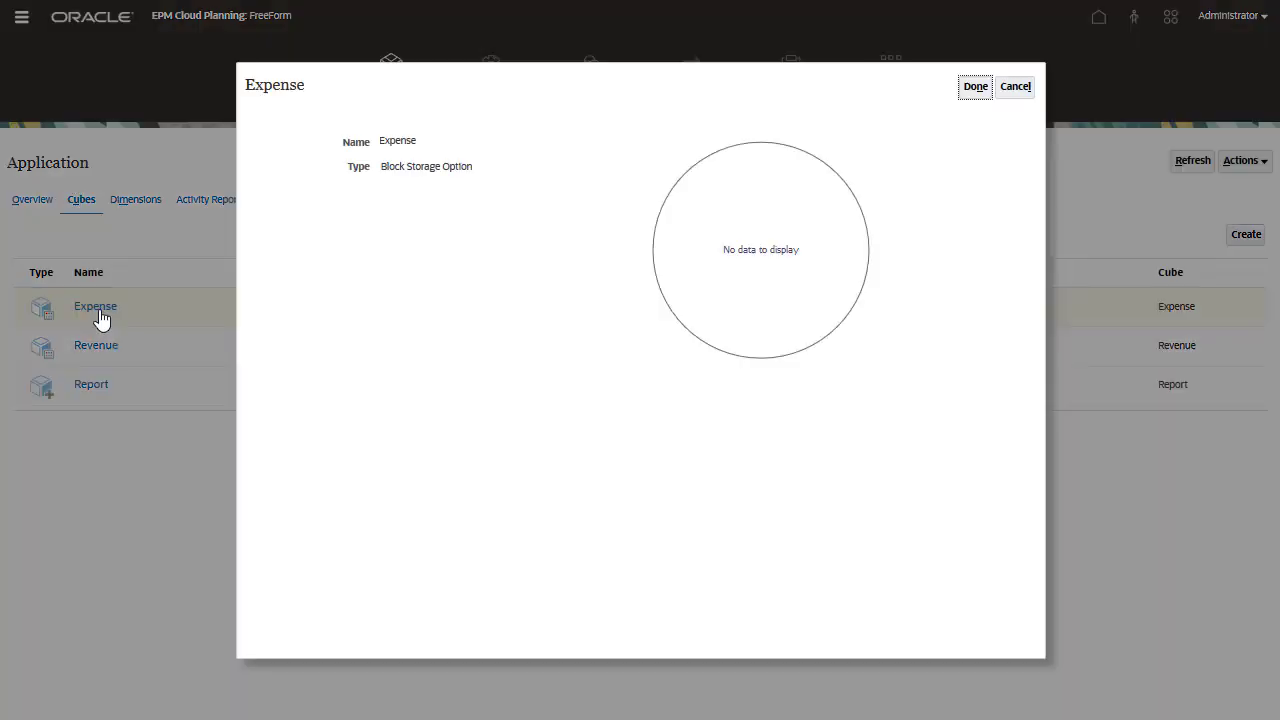
pyautogui.click(1018, 88)
# - Add a Country dimension of type Entity, valid for the cubes, and save it
pyautogui.click(22, 17)
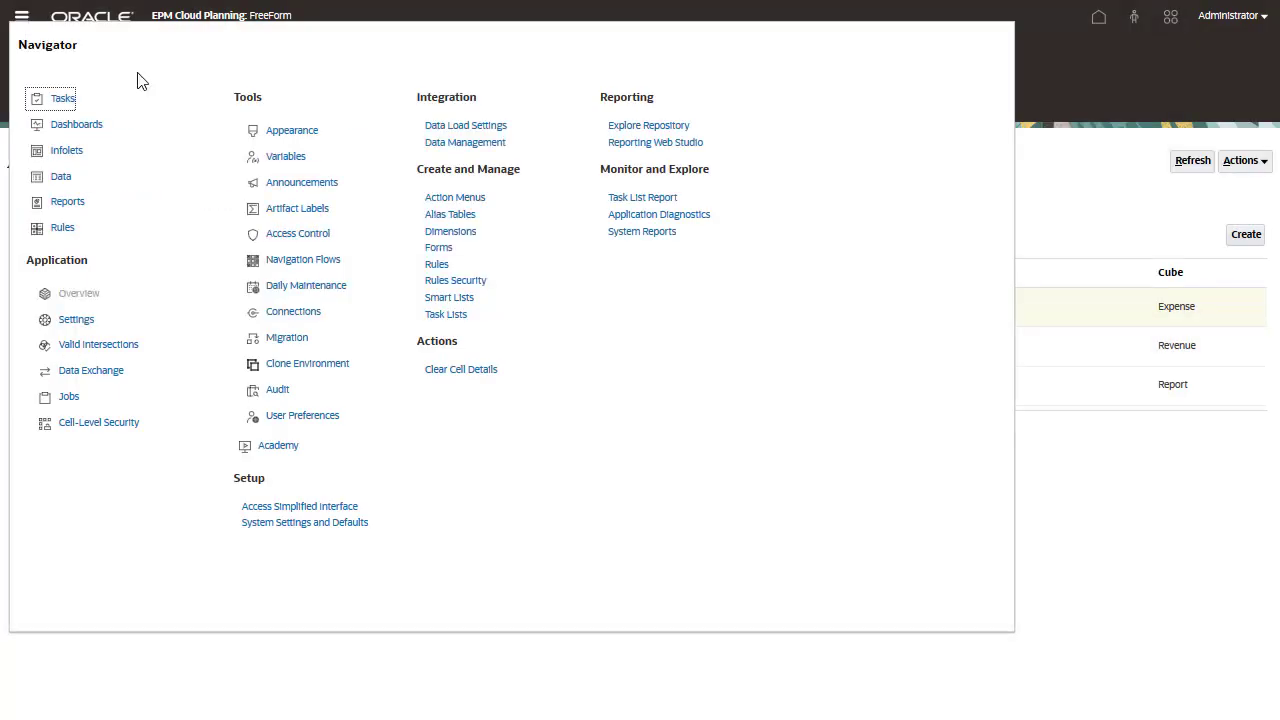
pyautogui.click(441, 238)
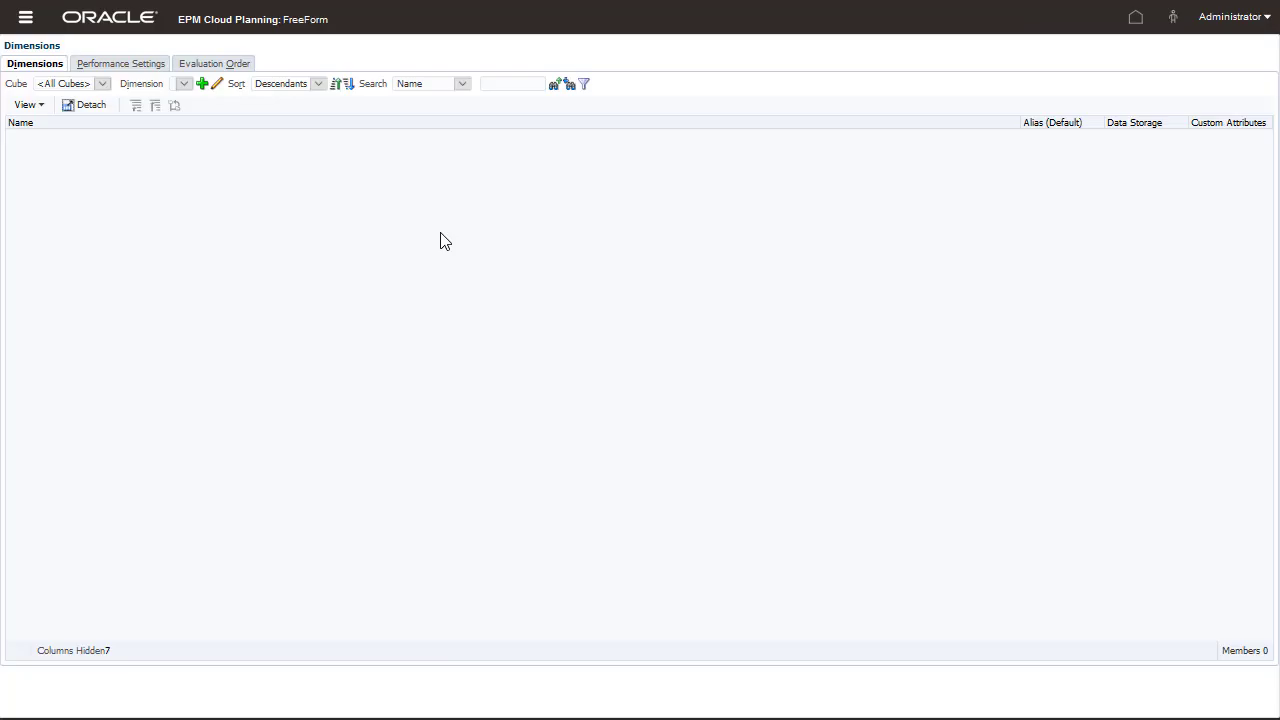
pyautogui.click(202, 85)
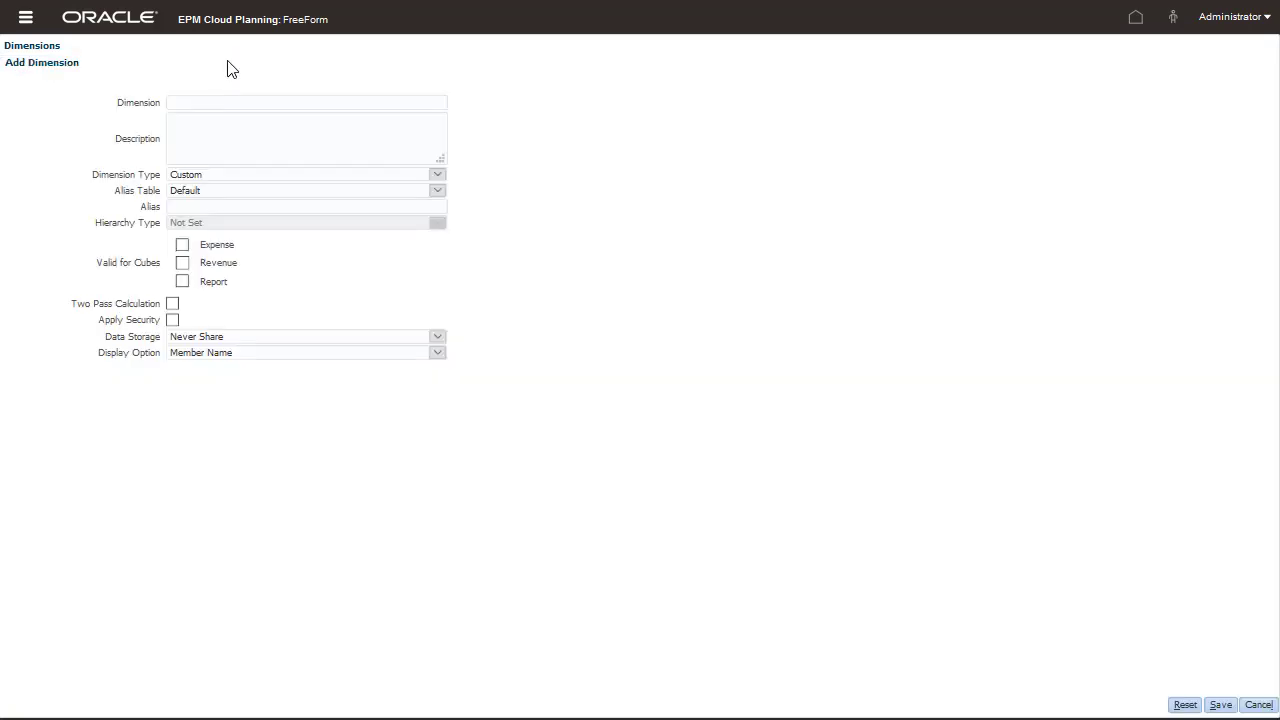
pyautogui.write('Country')
pyautogui.click(440, 175)
pyautogui.click(230, 220)
pyautogui.click(182, 245)
pyautogui.click(182, 263)
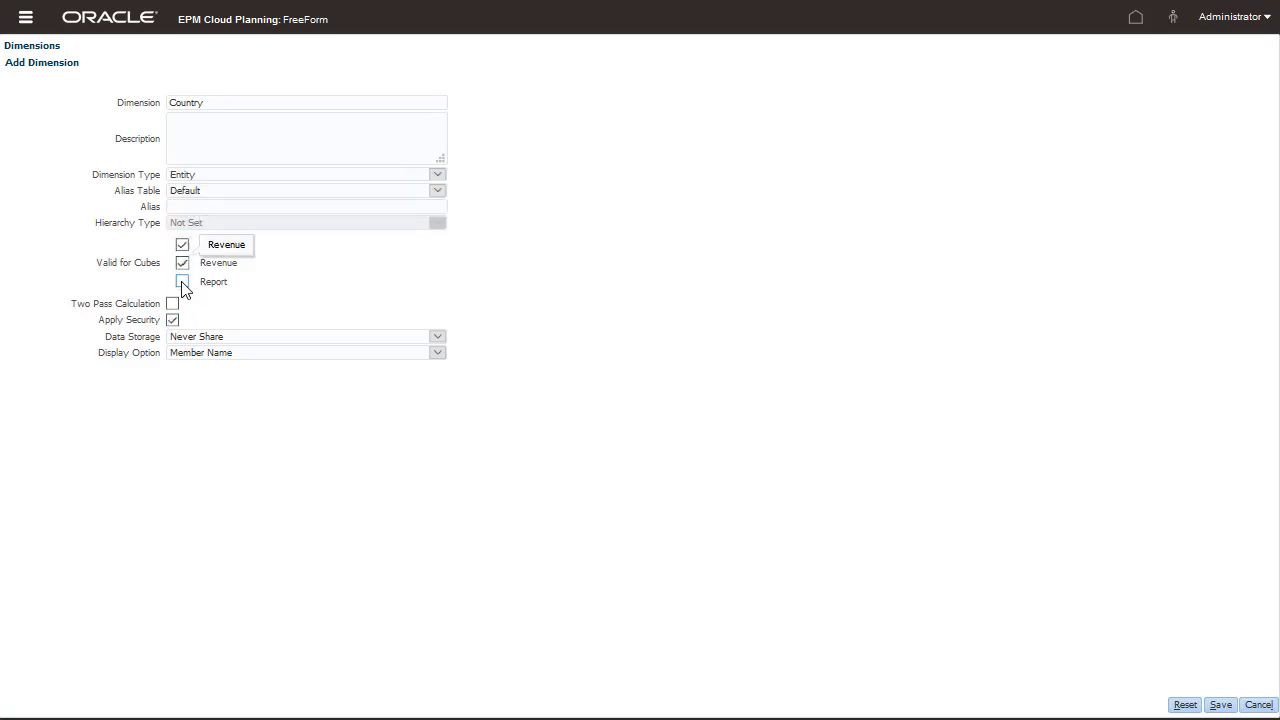
pyautogui.click(1222, 705)
# - Return from the dimensions editor to the application overview's cube list
pyautogui.click(218, 85)
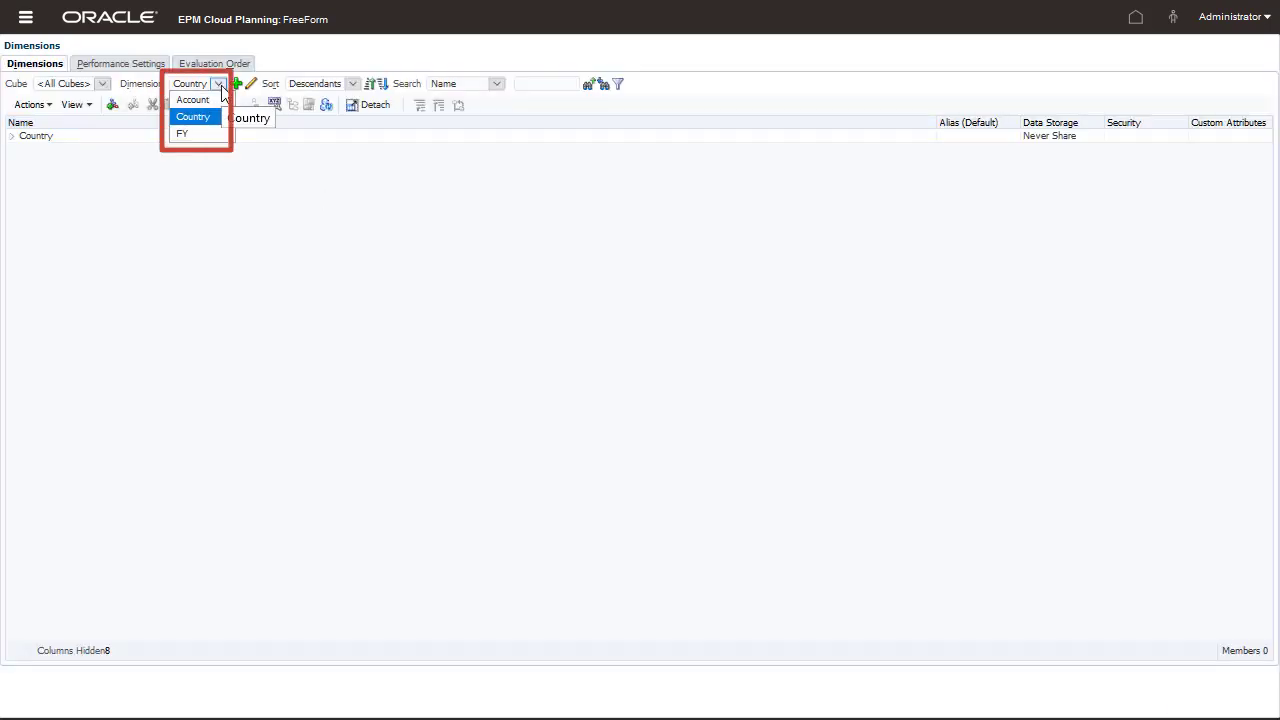
pyautogui.click(280, 177)
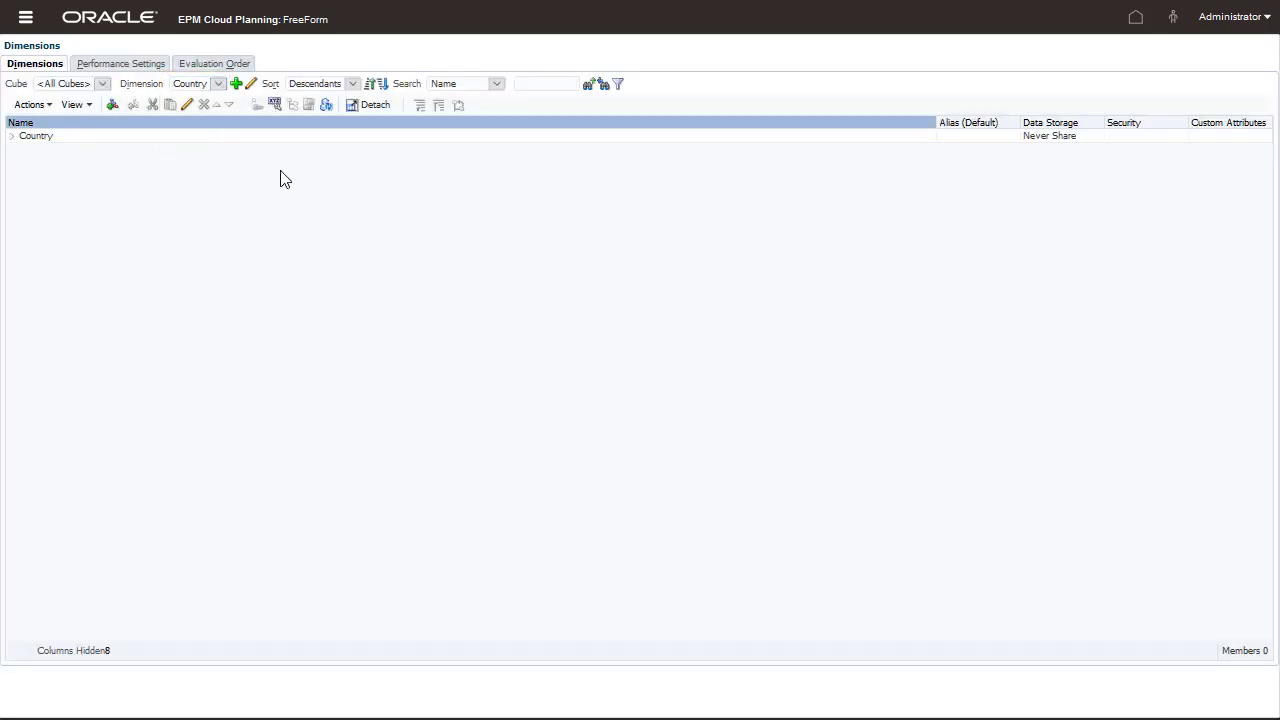
pyautogui.click(25, 18)
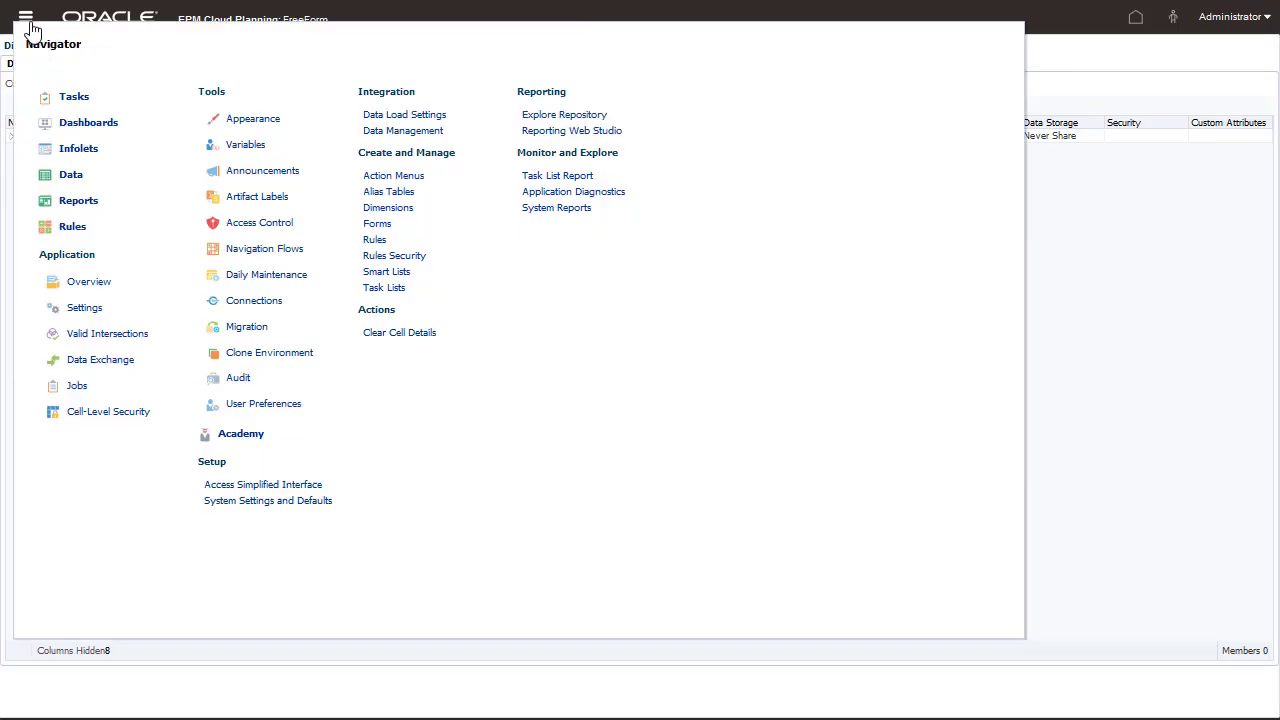
pyautogui.click(98, 286)
pyautogui.click(84, 202)
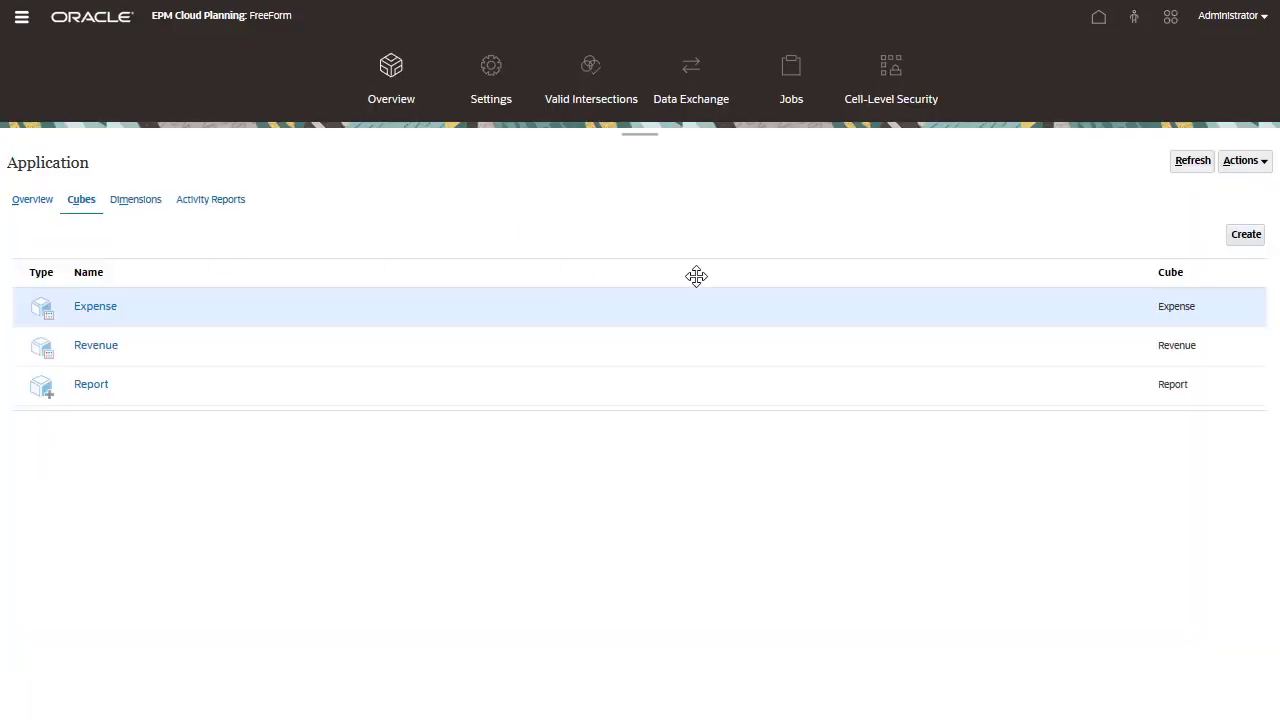
# - Create a block storage cube named Sales
pyautogui.click(1246, 236)
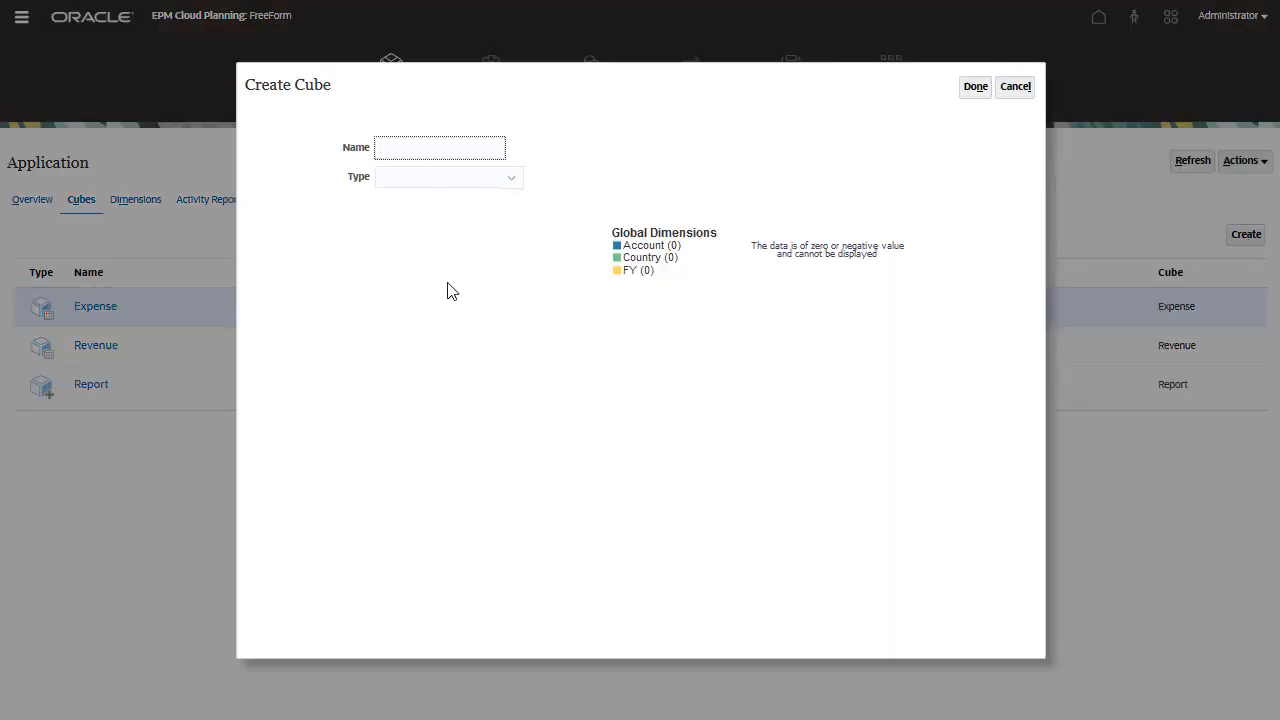
pyautogui.write('Sales')
pyautogui.click(509, 190)
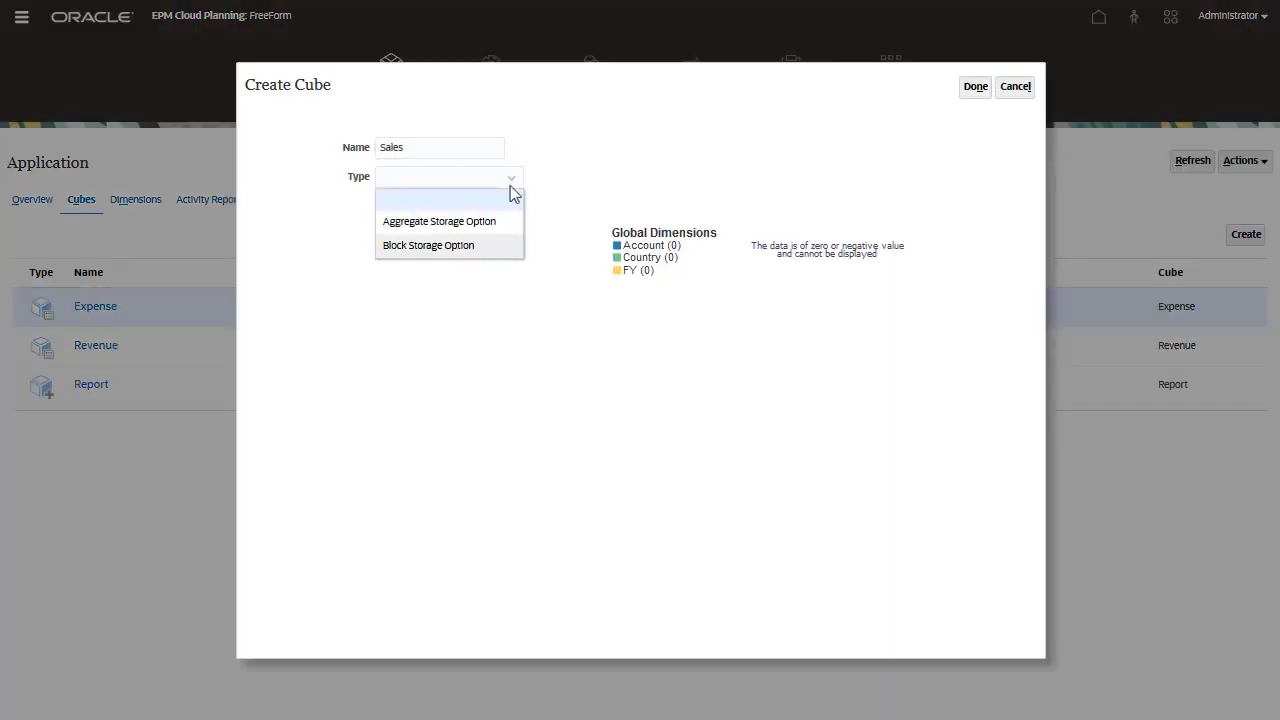
pyautogui.click(507, 245)
pyautogui.click(975, 86)
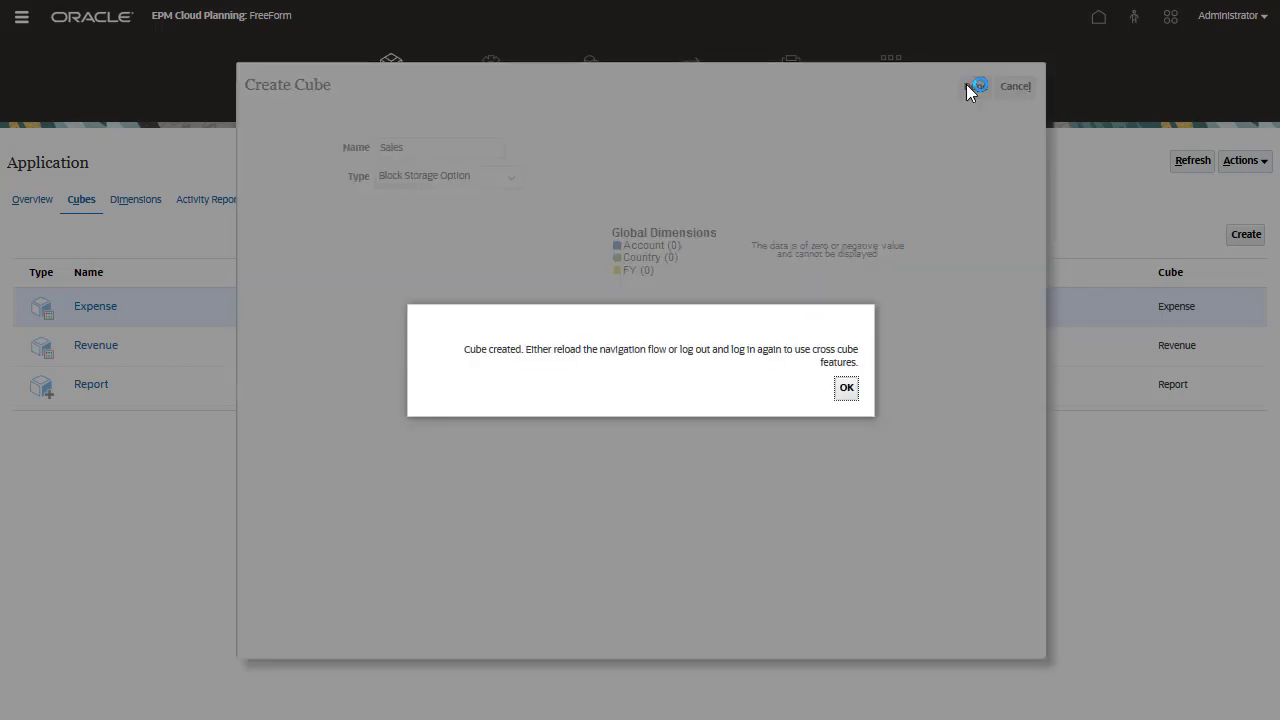
pyautogui.click(846, 388)
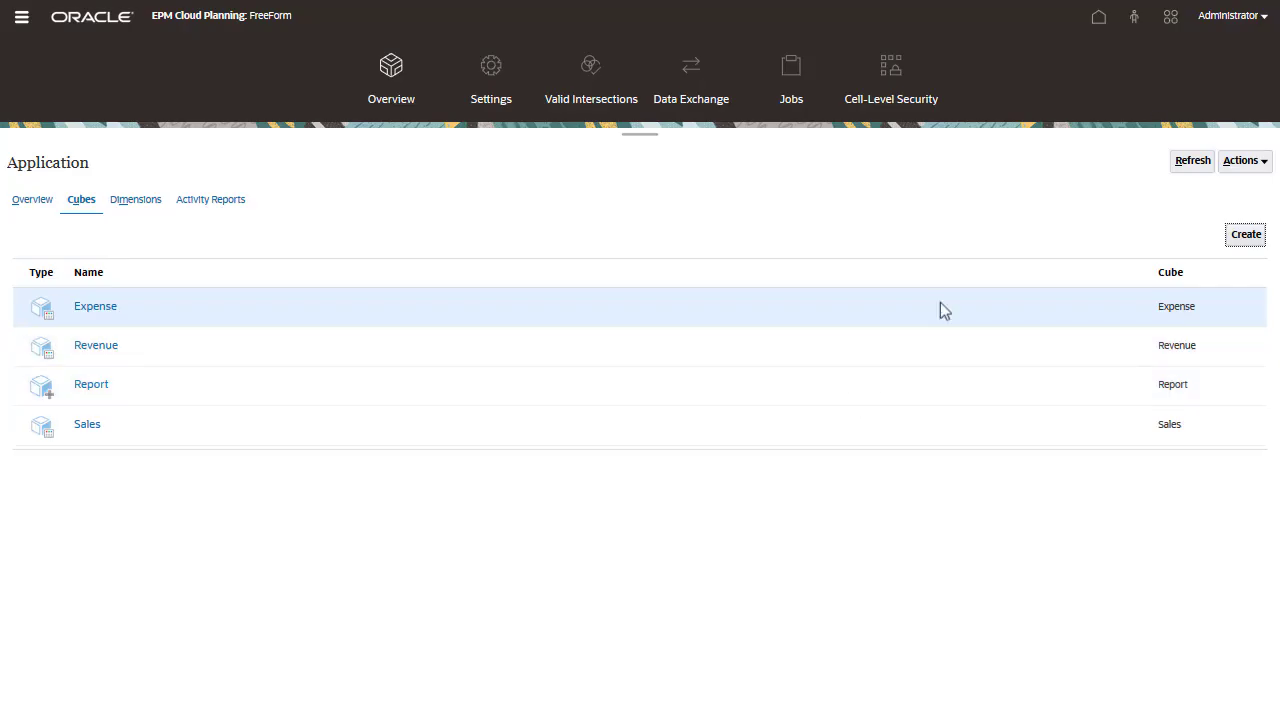
# - Sign out of the application from the user menu
pyautogui.click(1264, 17)
pyautogui.click(1091, 241)
pyautogui.click(662, 389)
# - Sign back in with the account password and list dimensions filtered to the Expense cube
pyautogui.write('**********')
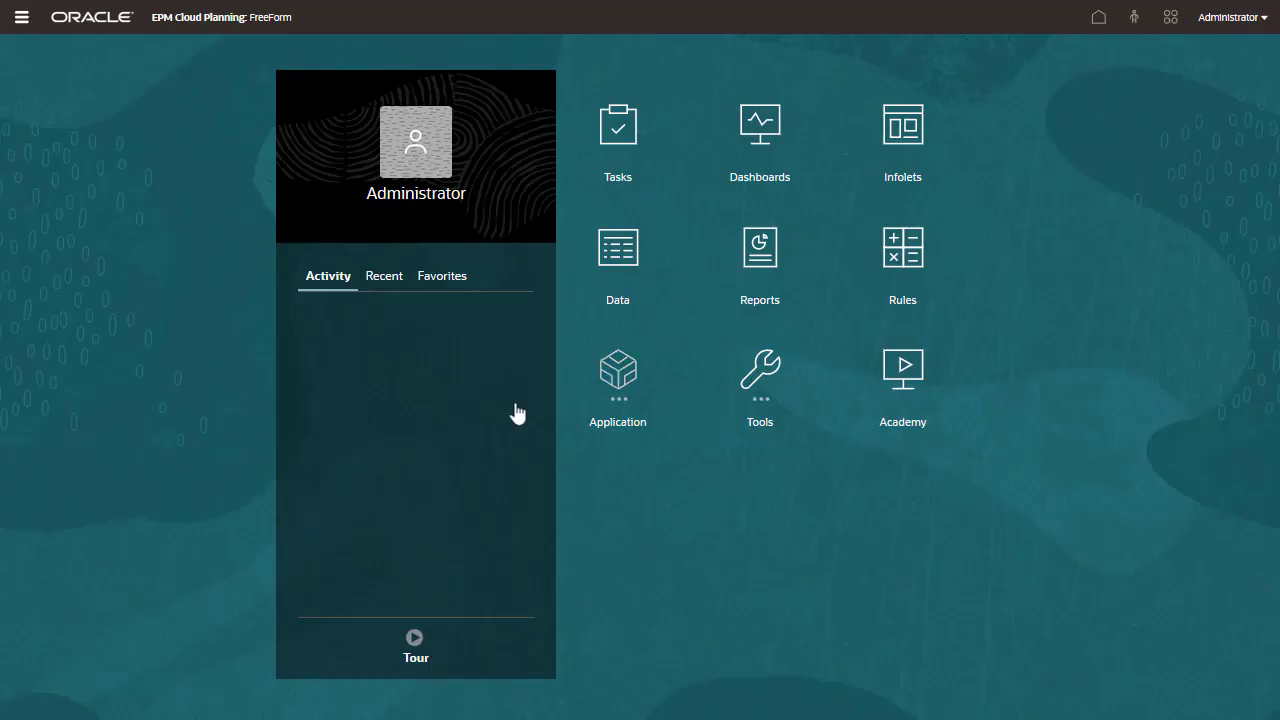
pyautogui.click(620, 395)
pyautogui.click(621, 488)
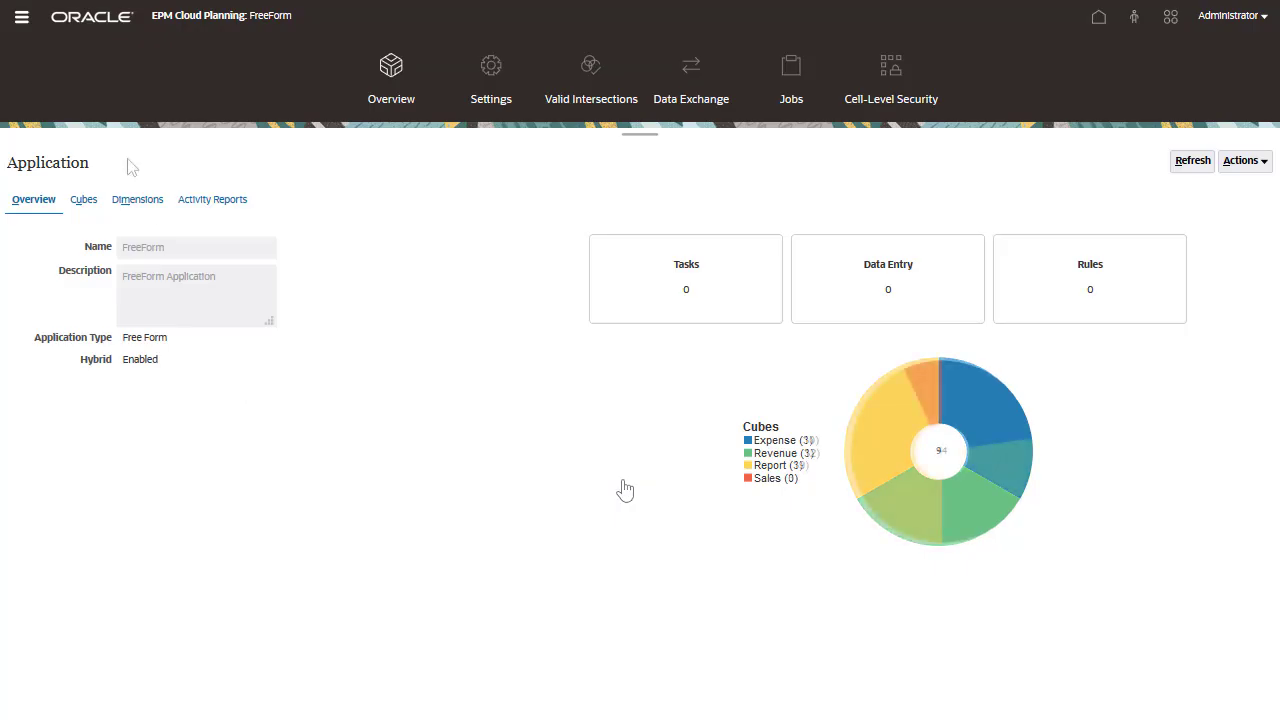
pyautogui.click(146, 203)
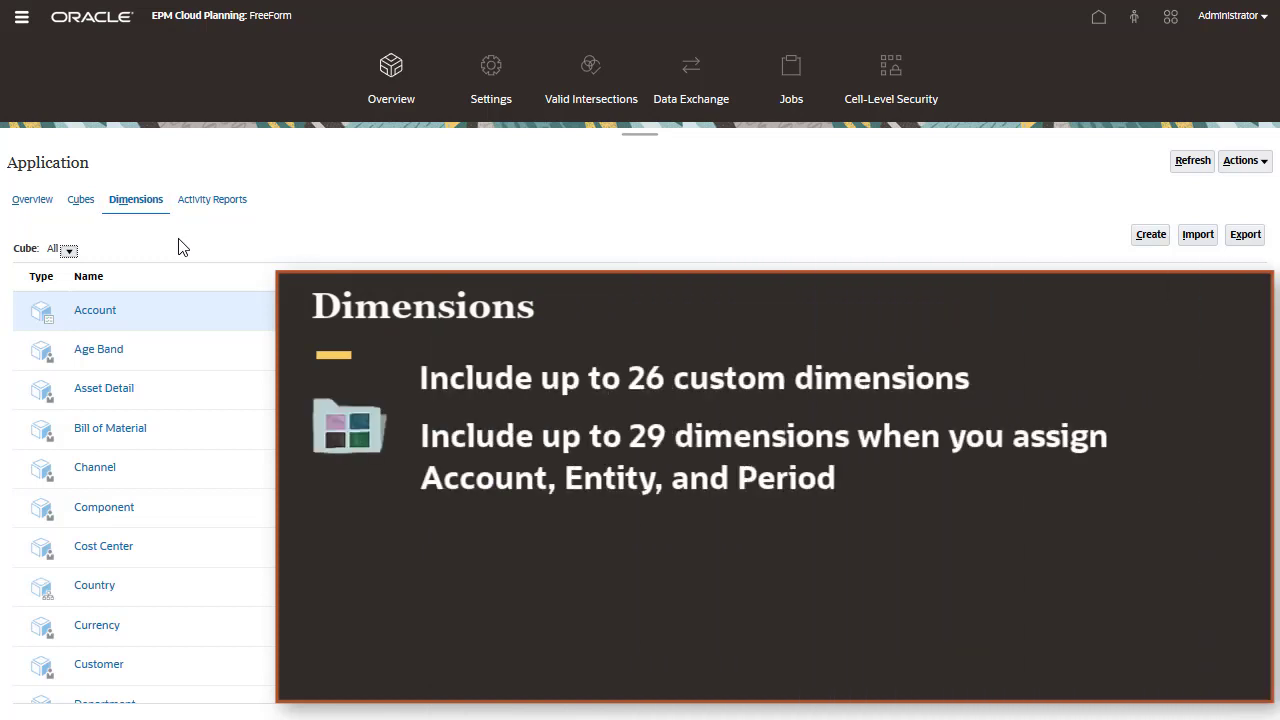
pyautogui.click(70, 251)
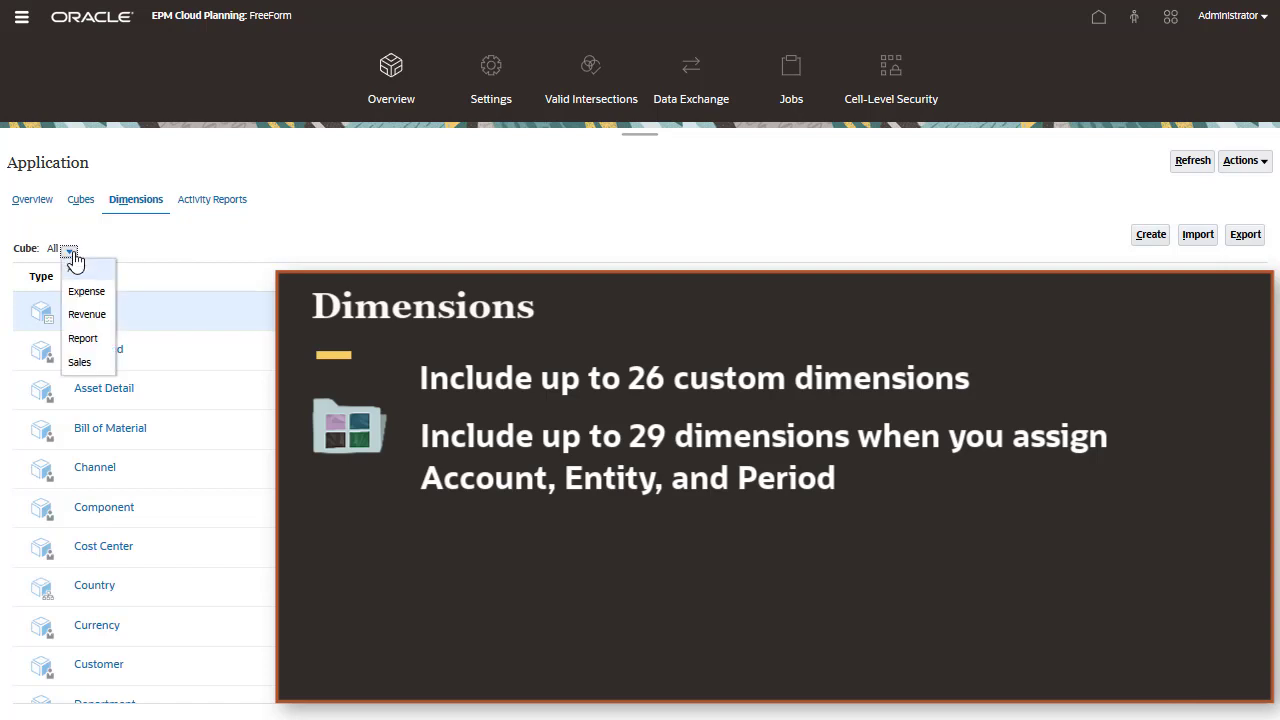
pyautogui.click(86, 291)
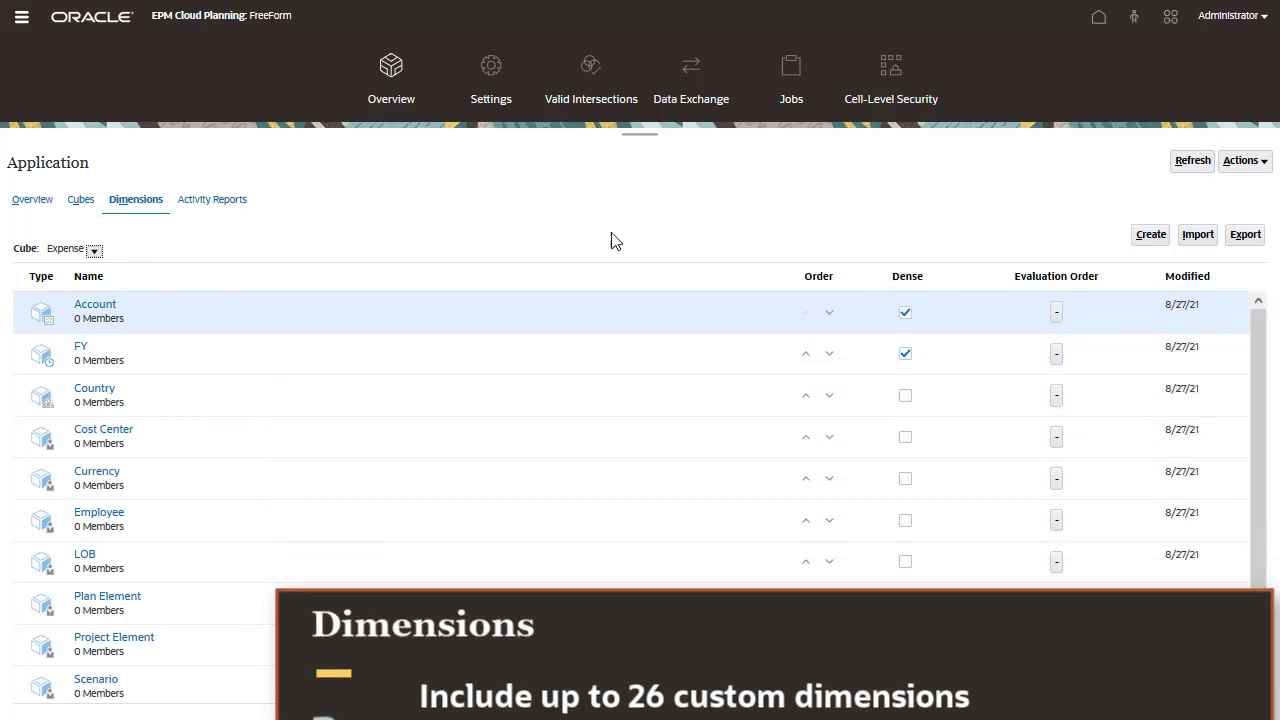
# - Create the Products dimension with Store data storage, valid for Revenue and Sales
pyautogui.click(1151, 234)
pyautogui.write('Products')
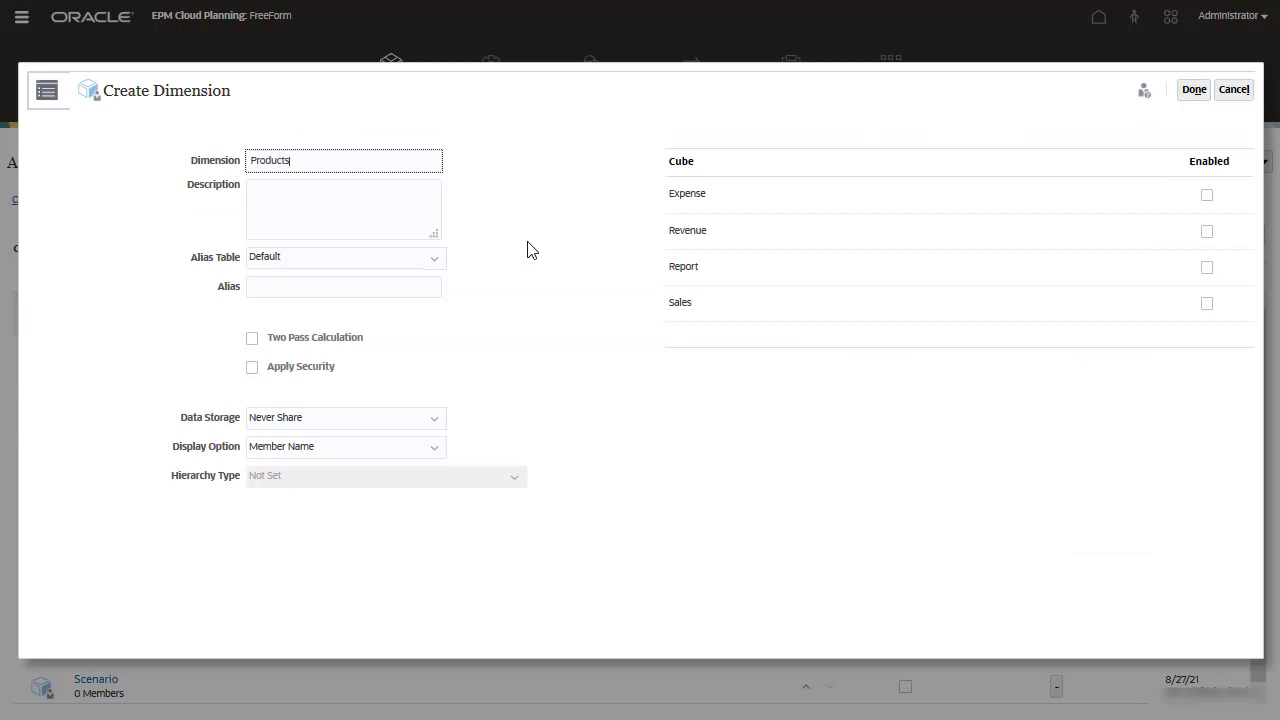
pyautogui.click(433, 418)
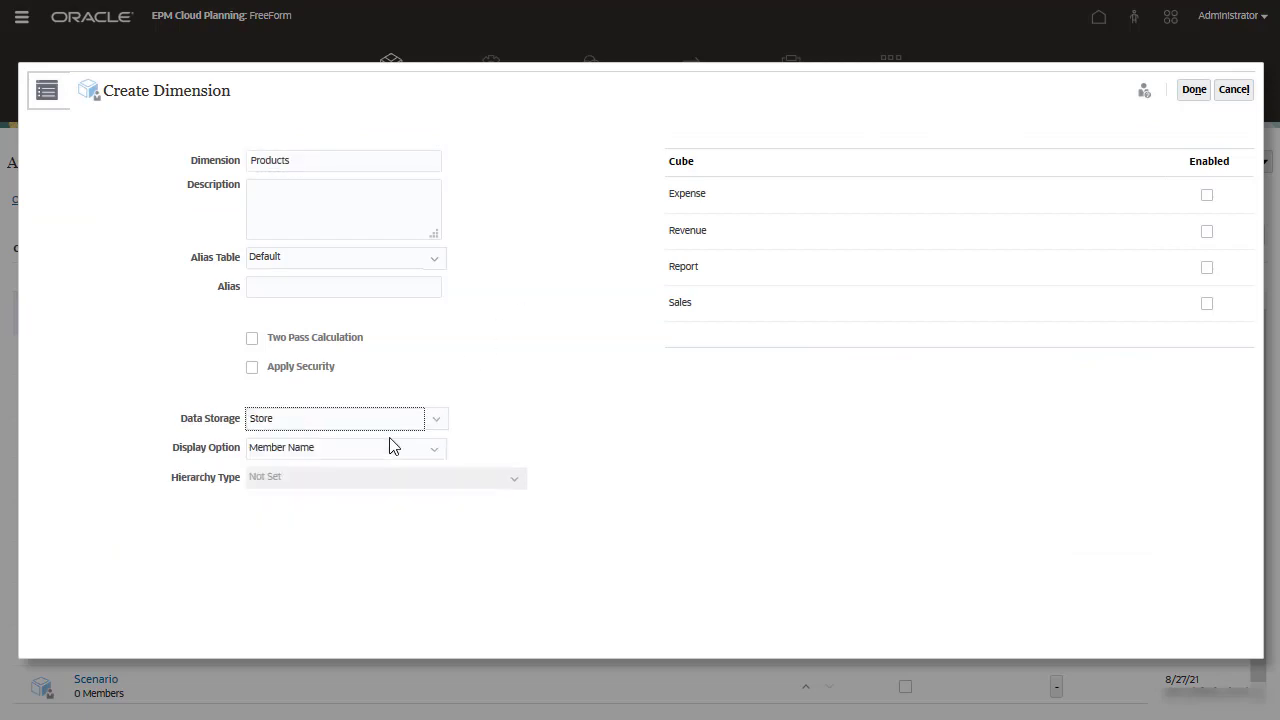
pyautogui.click(1206, 231)
pyautogui.click(1206, 304)
pyautogui.click(1194, 89)
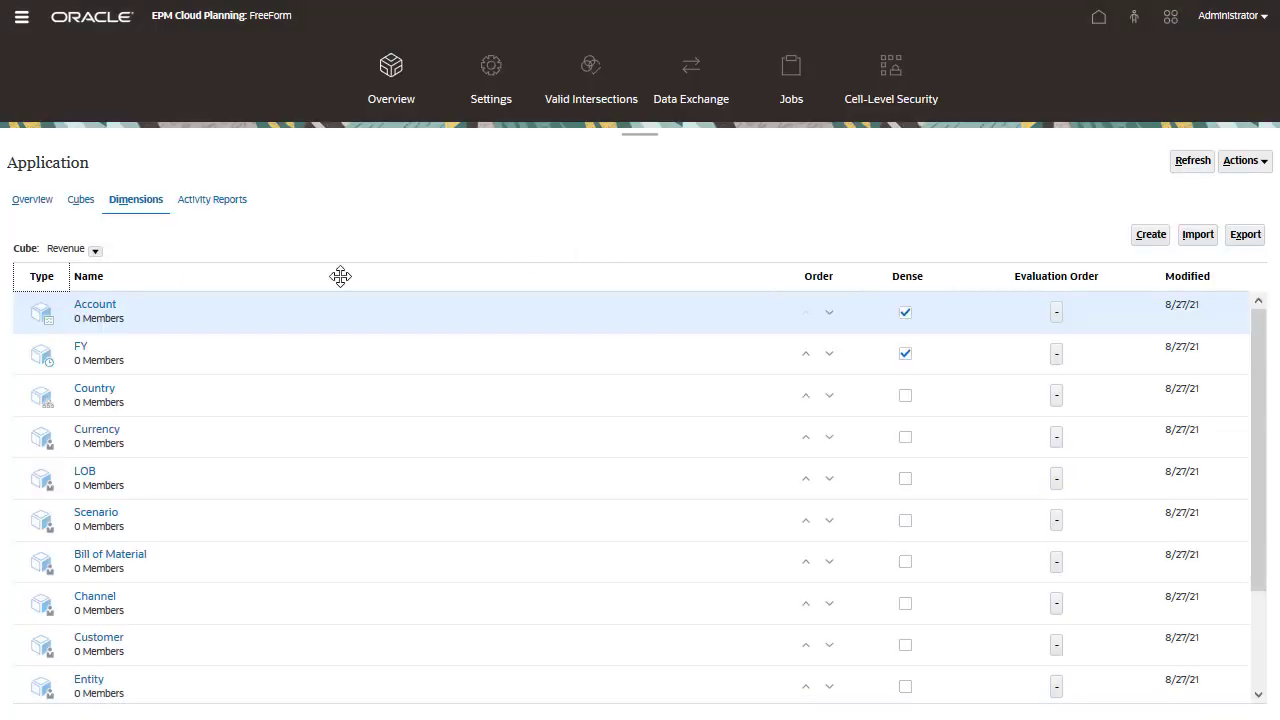
# - Make the FY dimension valid for the Sales cube
pyautogui.click(80, 350)
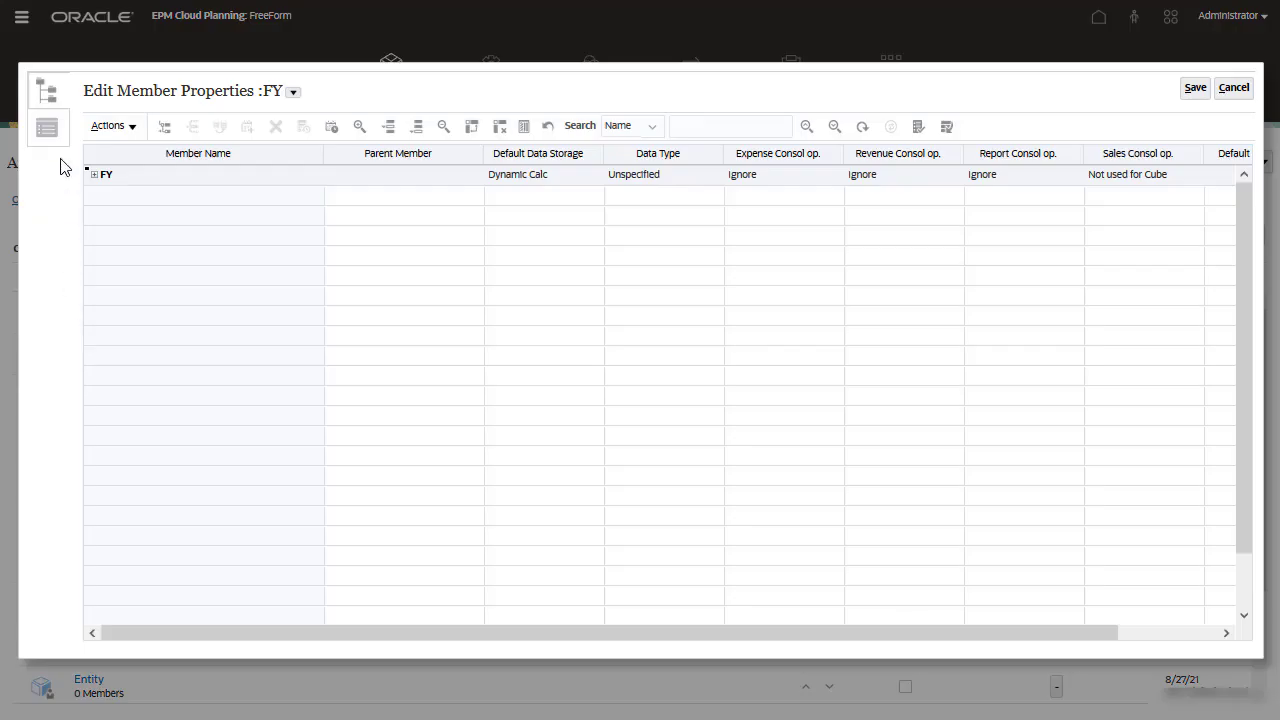
pyautogui.click(47, 129)
pyautogui.click(1206, 304)
# - Save FY's properties and add two child members under FY named Fall and Spring
pyautogui.click(1194, 89)
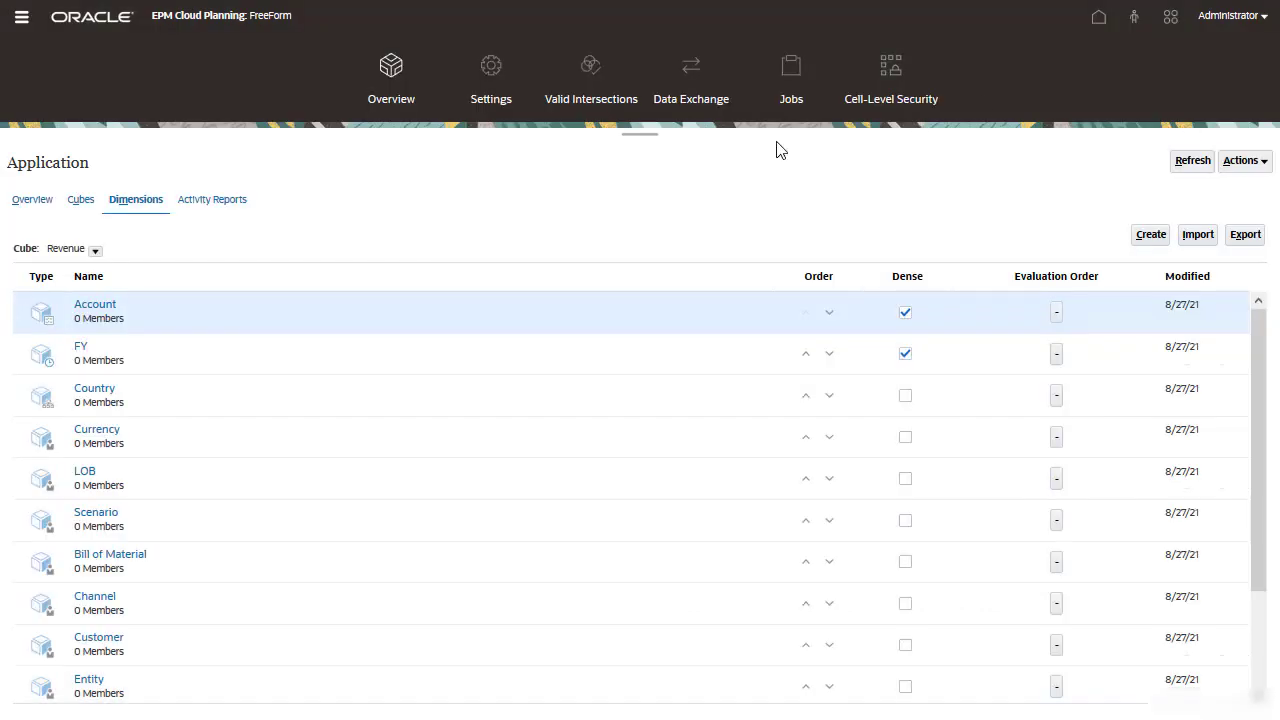
pyautogui.click(80, 347)
pyautogui.click(166, 129)
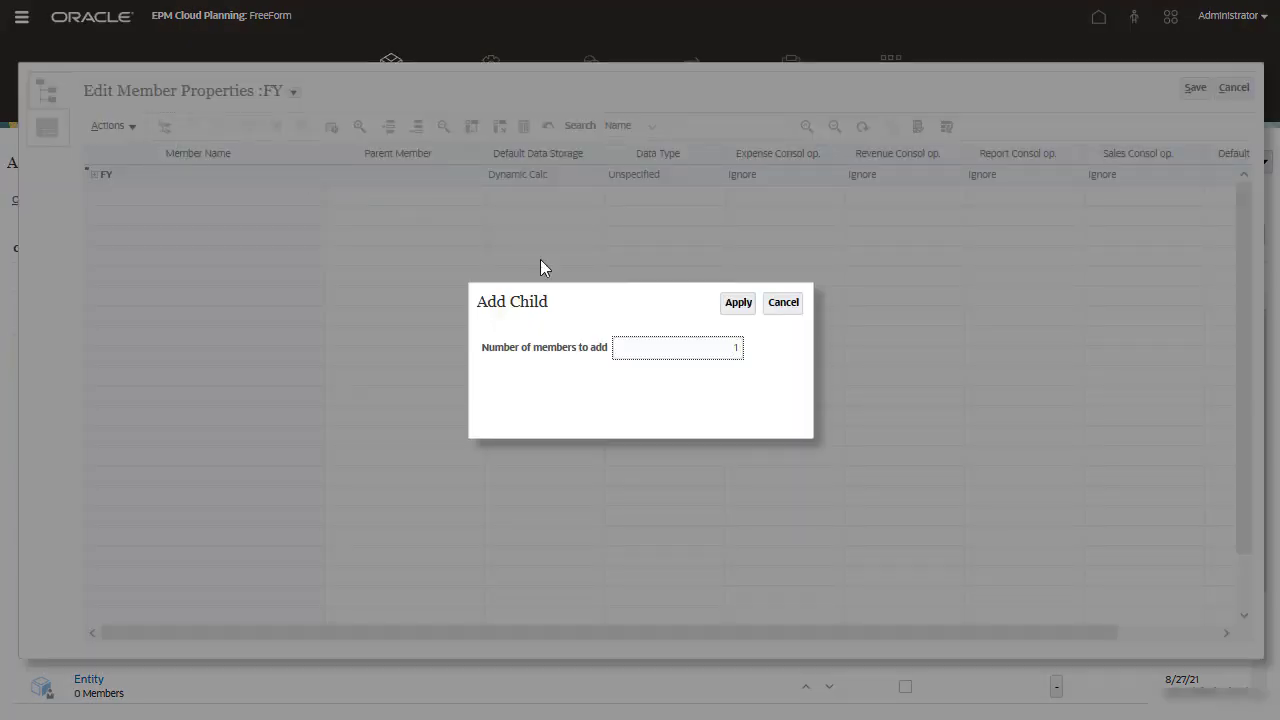
pyautogui.click(738, 303)
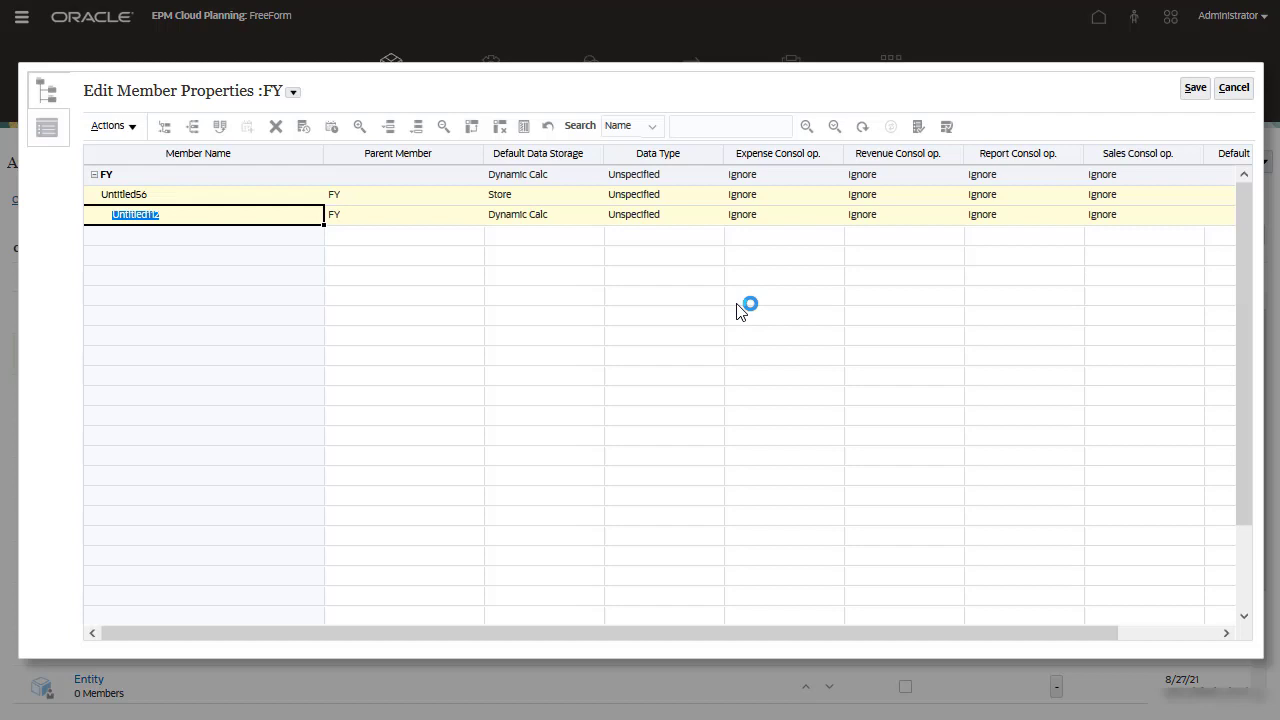
pyautogui.write('Fall')
pyautogui.click(123, 200)
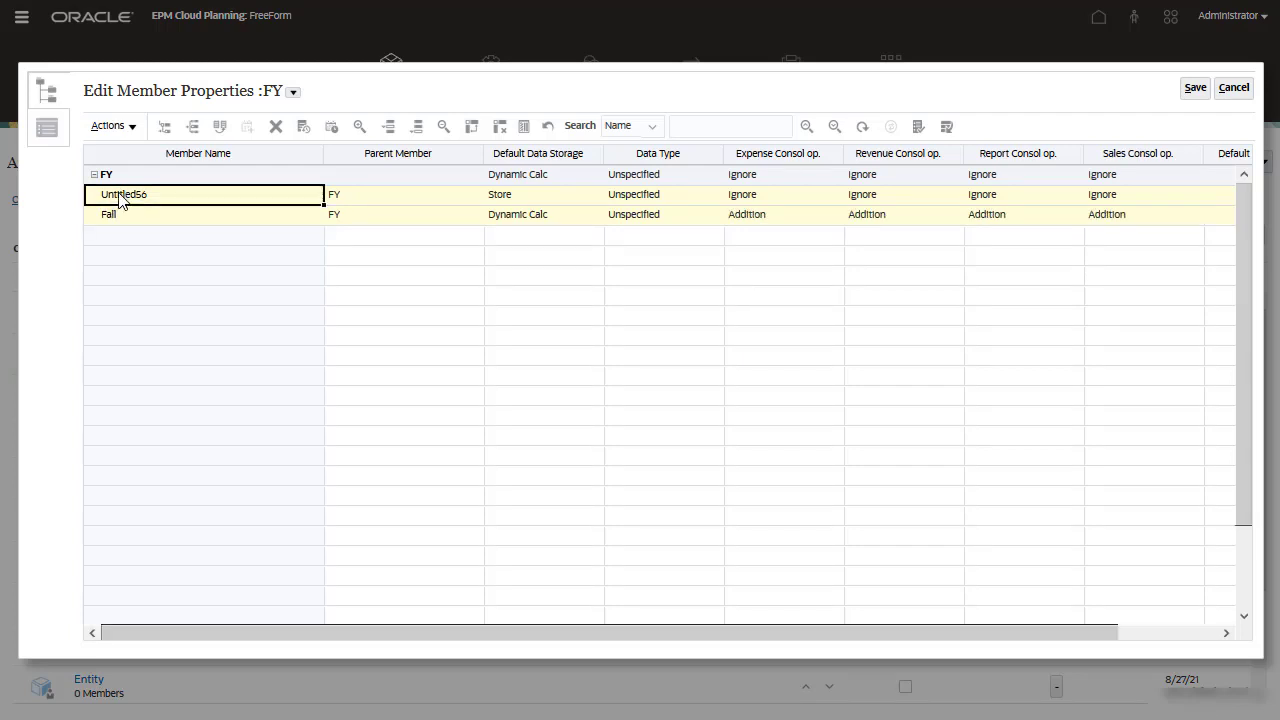
pyautogui.doubleClick(151, 197)
pyautogui.write('Spring')
pyautogui.click(592, 200)
# - Set Spring to Dynamic Calc with Addition consolidation in all four cubes, and save
pyautogui.click(560, 254)
pyautogui.click(774, 197)
pyautogui.click(757, 225)
pyautogui.click(920, 197)
pyautogui.click(940, 227)
pyautogui.click(1070, 199)
pyautogui.click(1060, 226)
pyautogui.click(1123, 197)
pyautogui.click(1173, 227)
pyautogui.click(1189, 91)
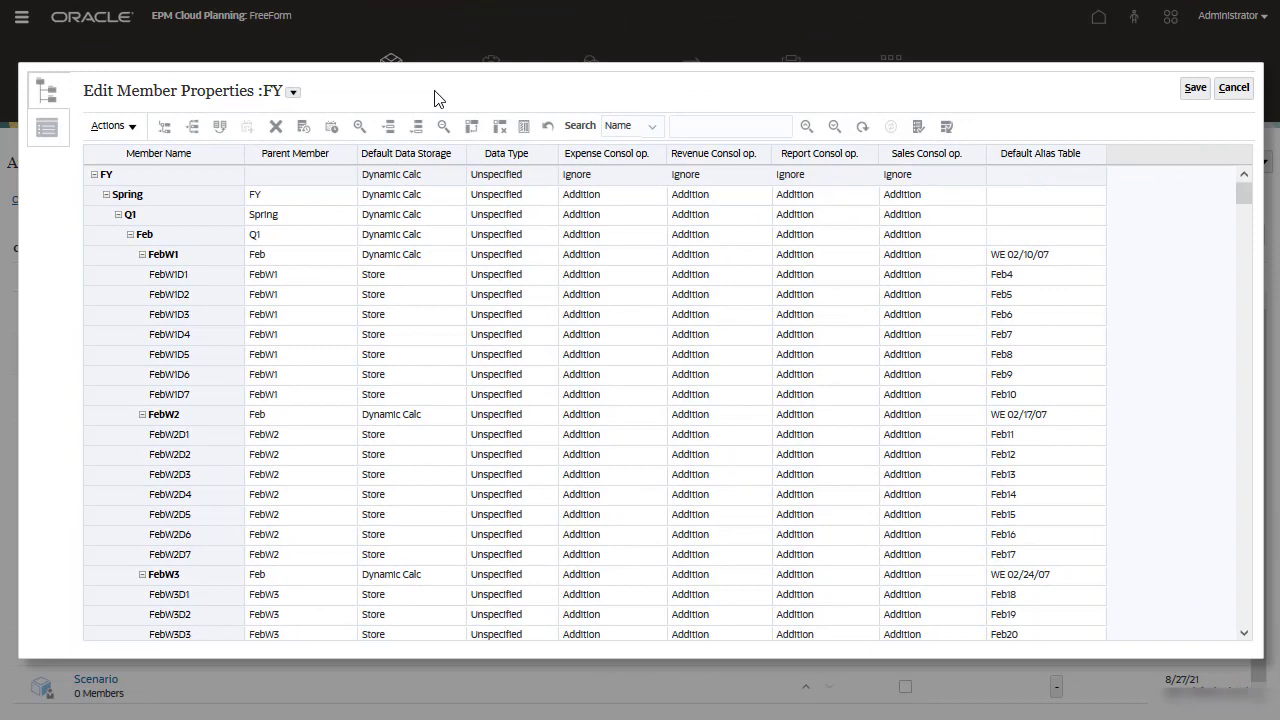
# - Enable dynamic time series W-T-D at generation 5, M-T-D at 4, Q-T-D at 3
pyautogui.click(334, 133)
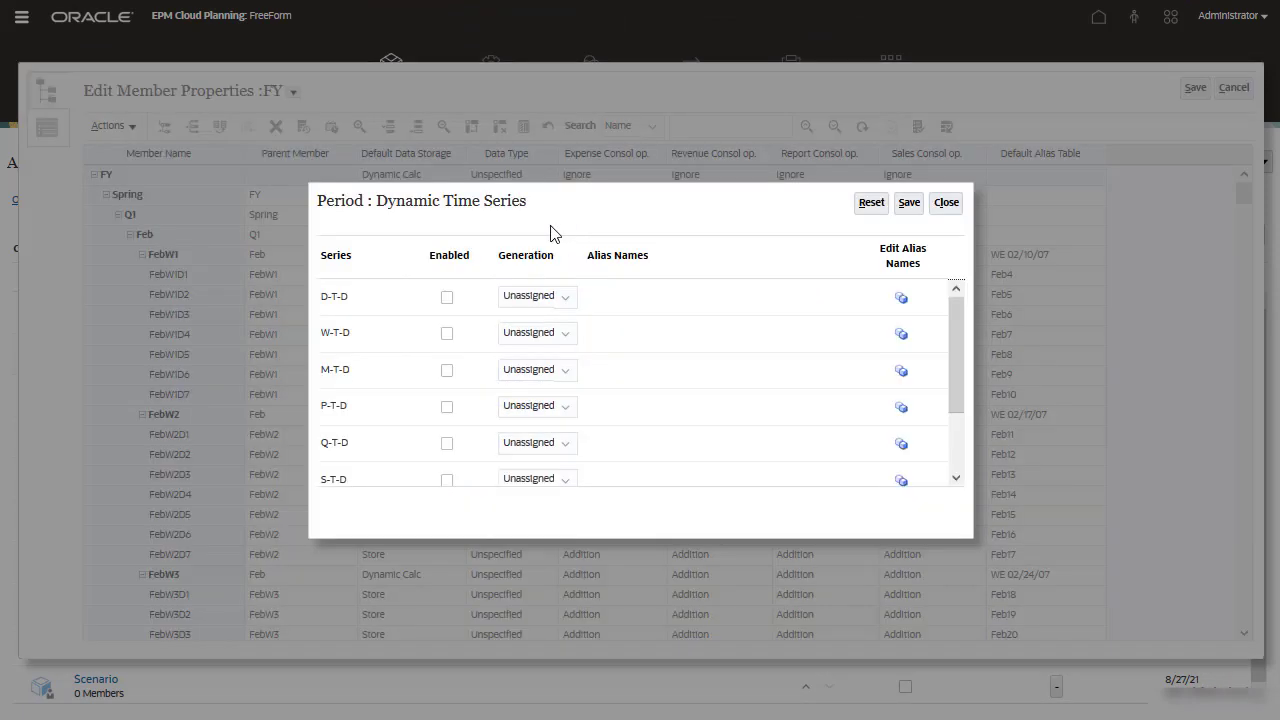
pyautogui.click(447, 334)
pyautogui.click(530, 334)
pyautogui.click(505, 466)
pyautogui.click(447, 371)
pyautogui.click(518, 372)
pyautogui.click(537, 483)
pyautogui.click(447, 444)
pyautogui.click(530, 444)
pyautogui.click(537, 532)
# - Enable S-T-D at generation 2 and Y-T-D at generation 1, then save
pyautogui.moveTo(954, 399); pyautogui.dragTo(951, 484)
pyautogui.click(447, 394)
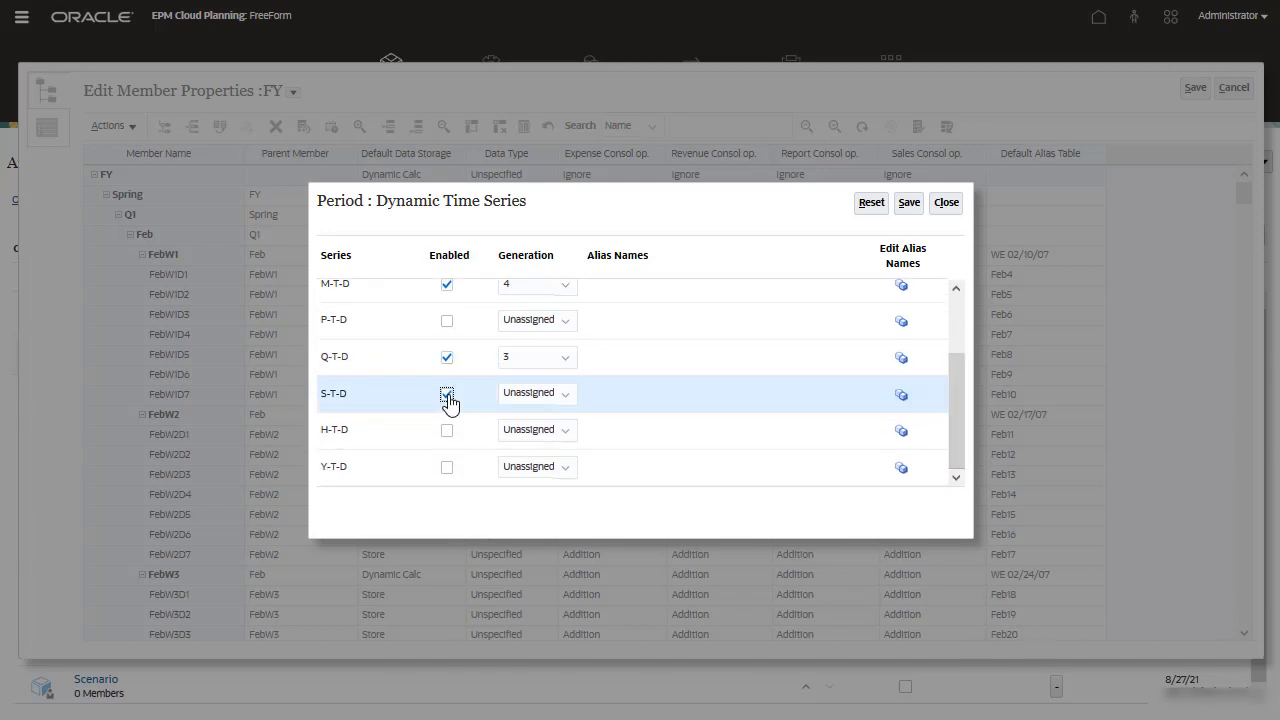
pyautogui.click(540, 393)
pyautogui.click(545, 461)
pyautogui.click(447, 467)
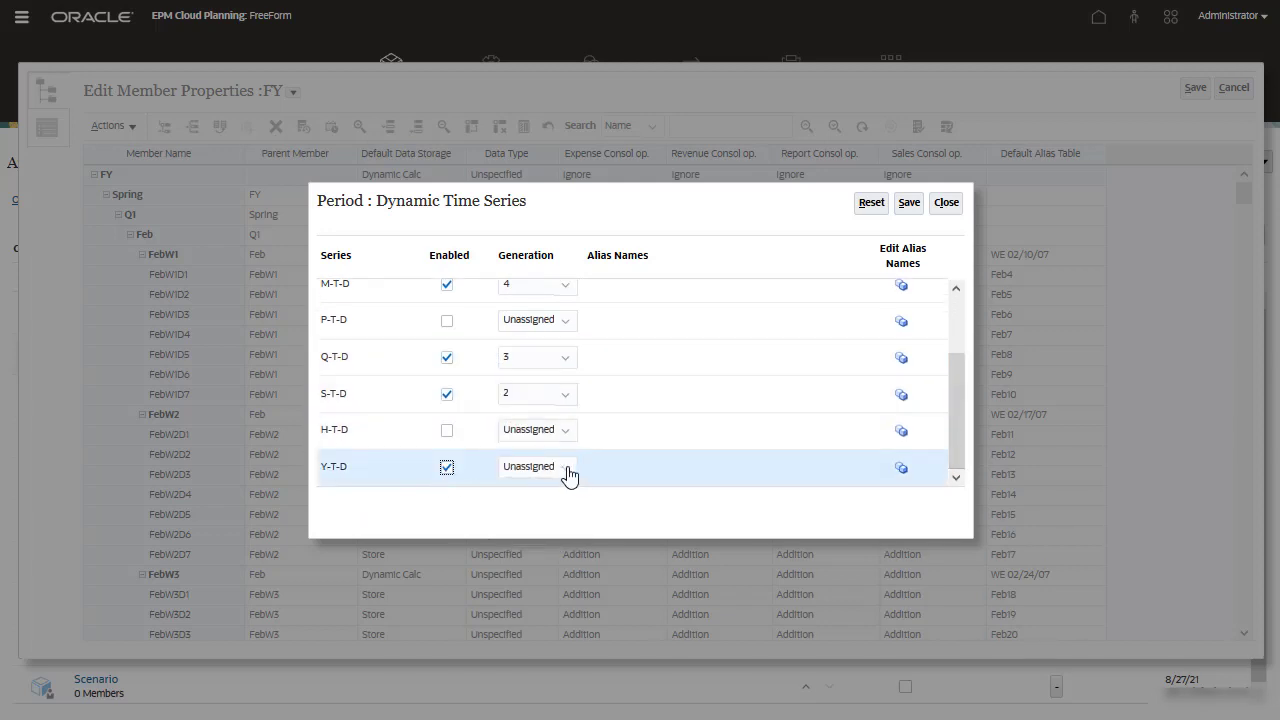
pyautogui.click(563, 468)
pyautogui.click(540, 512)
pyautogui.click(910, 205)
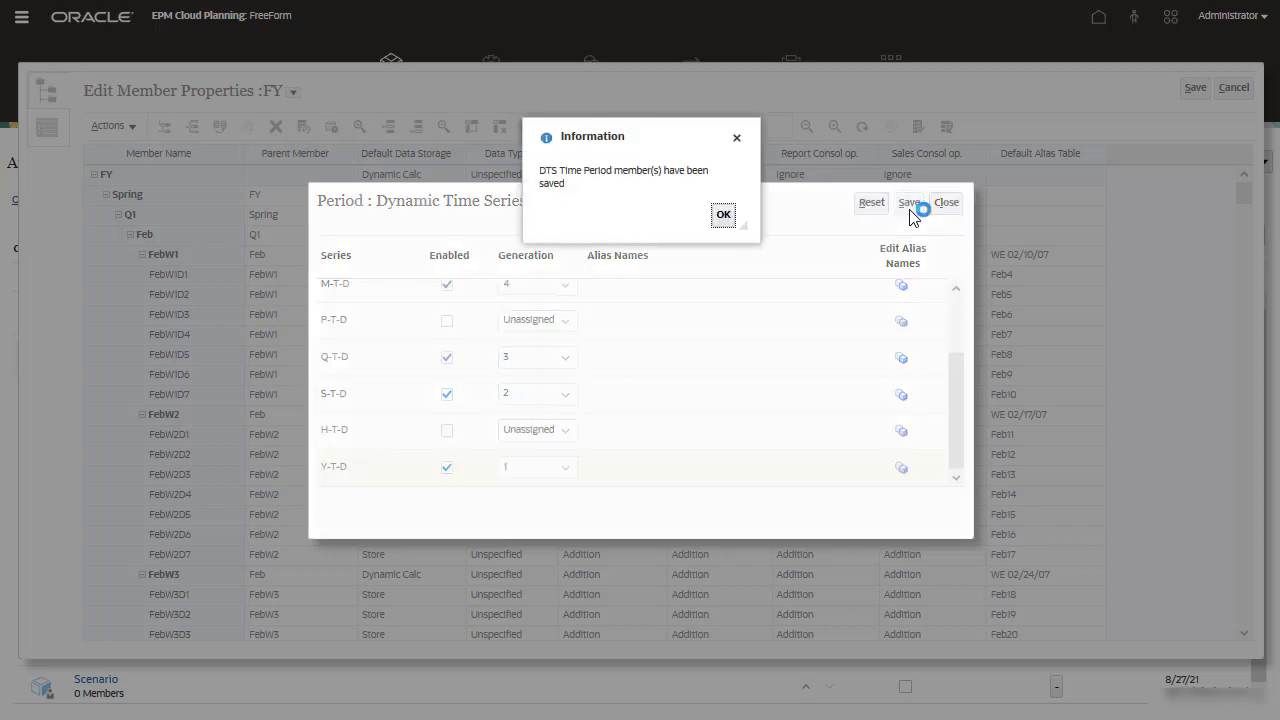
pyautogui.click(724, 214)
# - Refresh the database and close the refresh dialogs
pyautogui.click(943, 205)
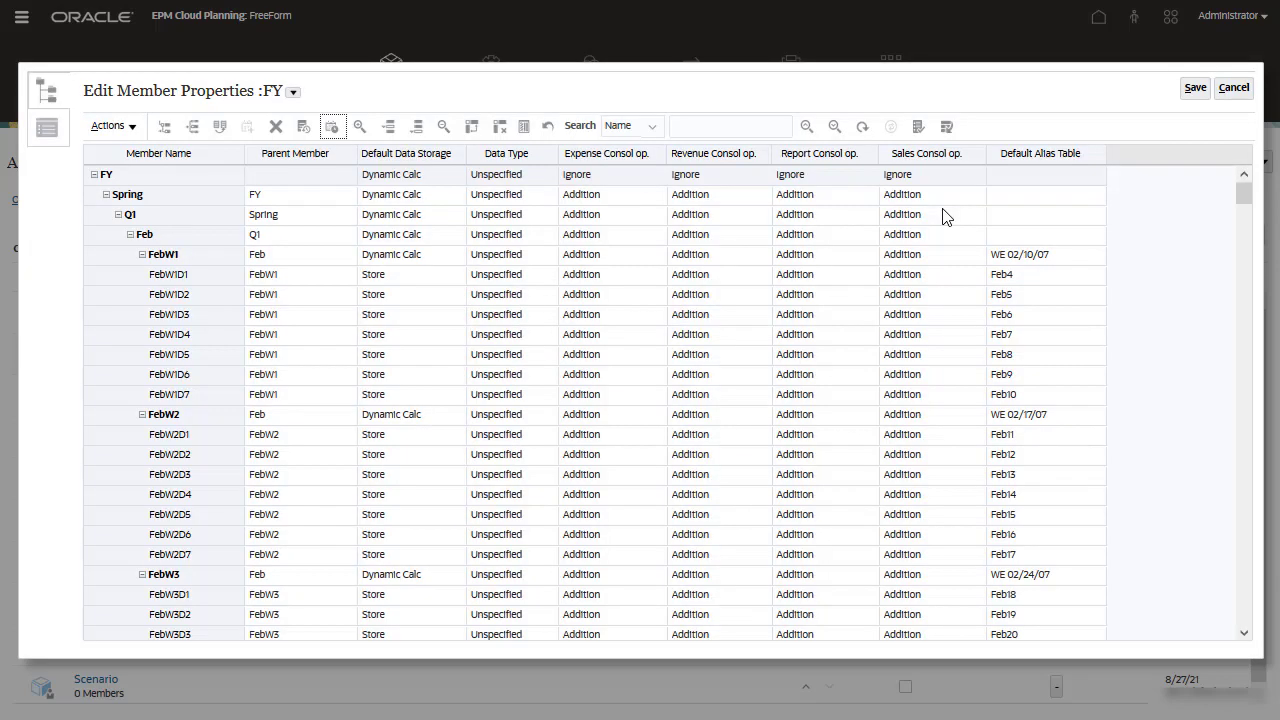
pyautogui.click(946, 126)
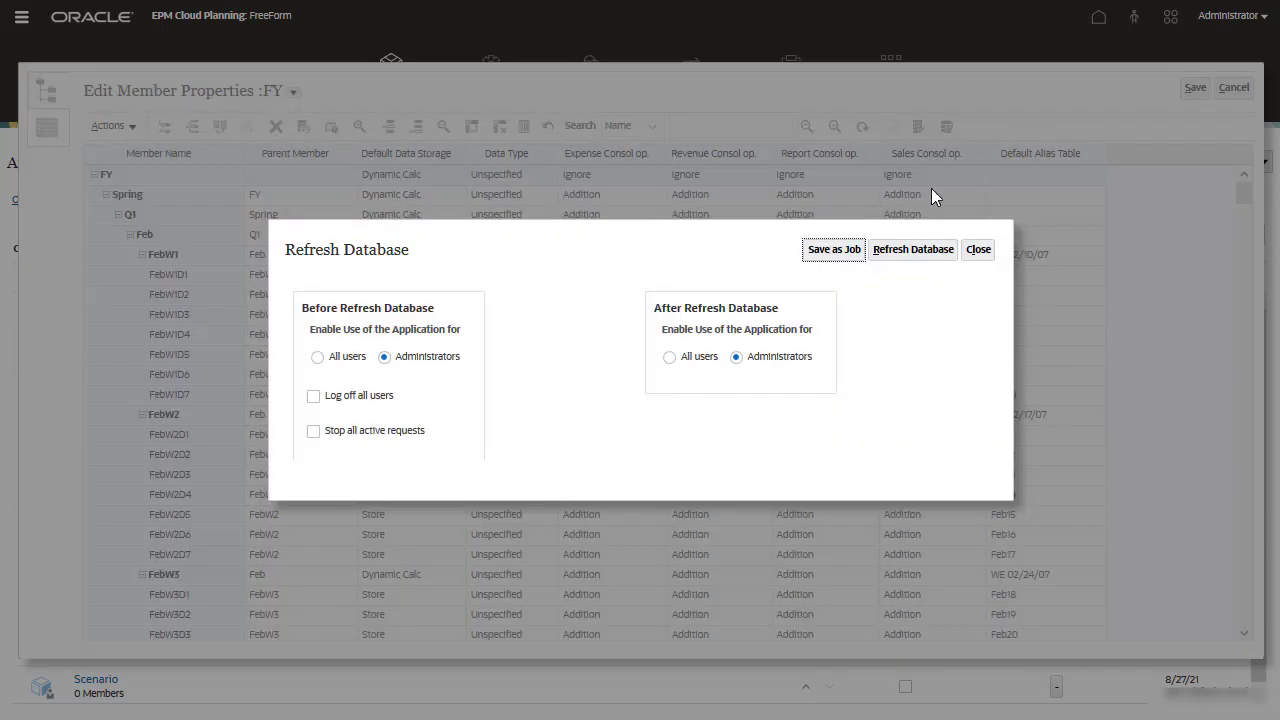
pyautogui.click(912, 249)
pyautogui.click(700, 409)
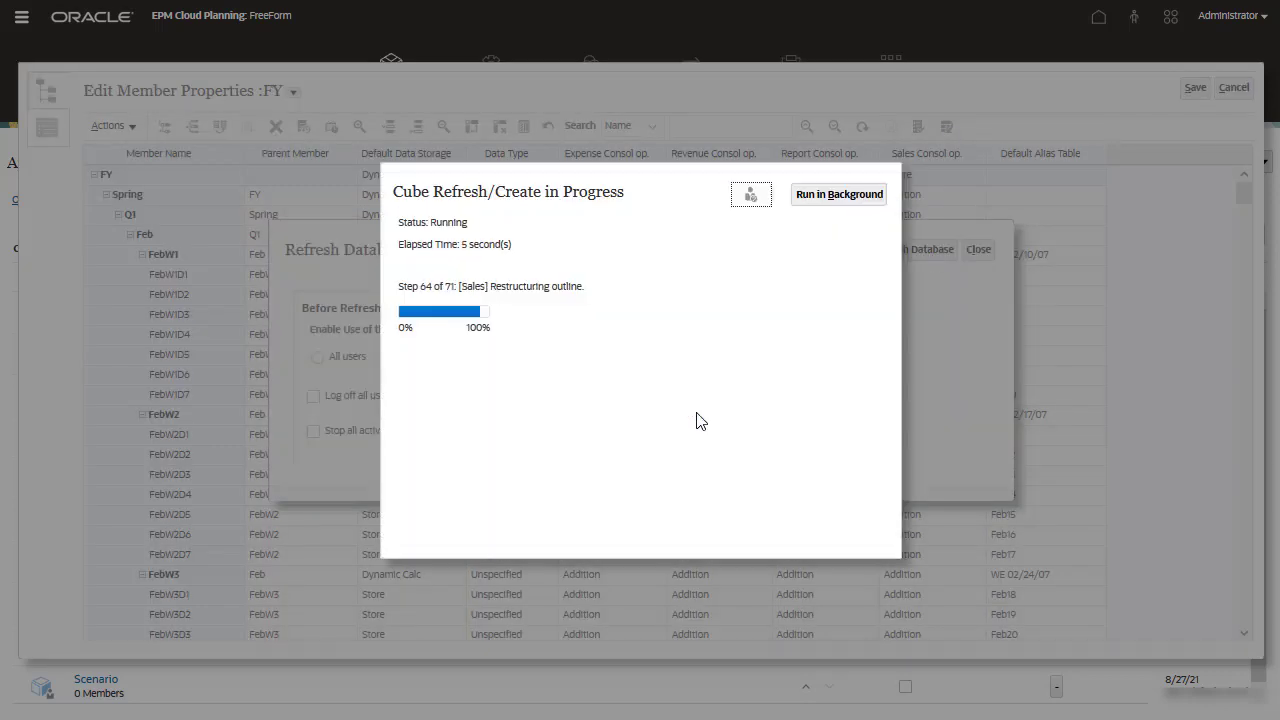
pyautogui.click(868, 194)
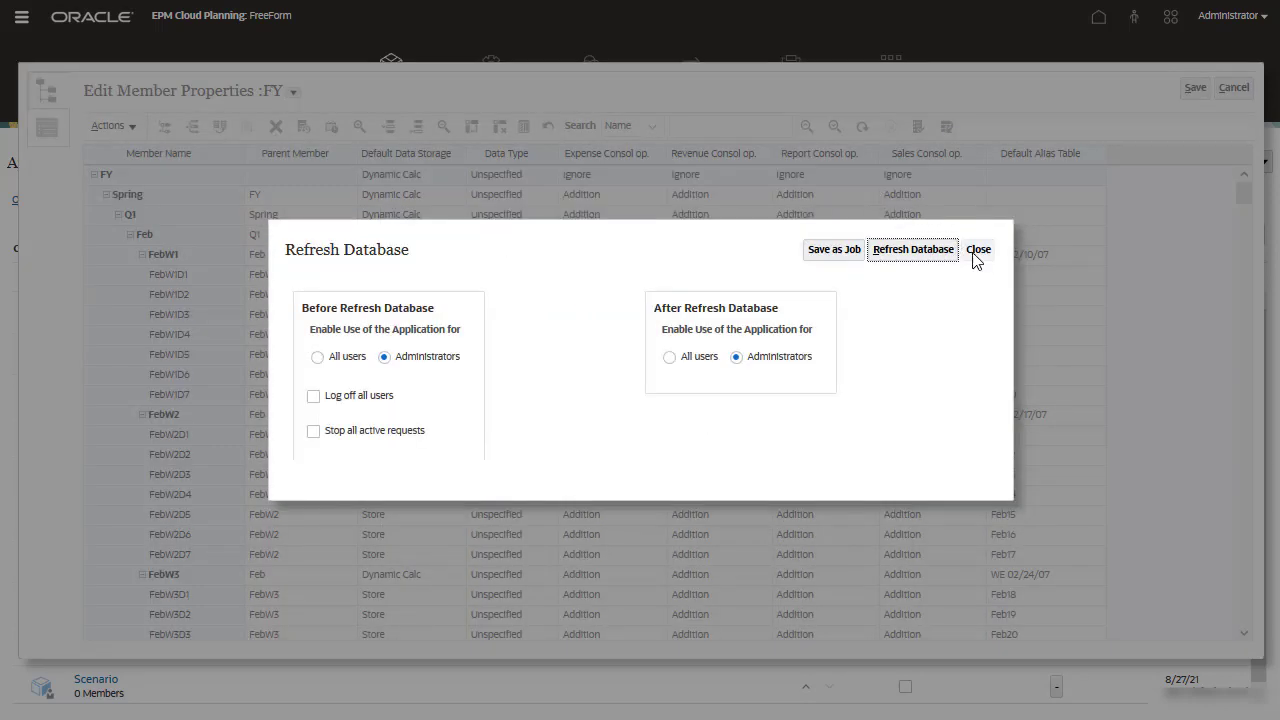
pyautogui.click(978, 249)
# - Close the FY member editor and filter the dimension list to the Sales cube
pyautogui.click(1234, 87)
pyautogui.click(94, 250)
pyautogui.click(110, 290)
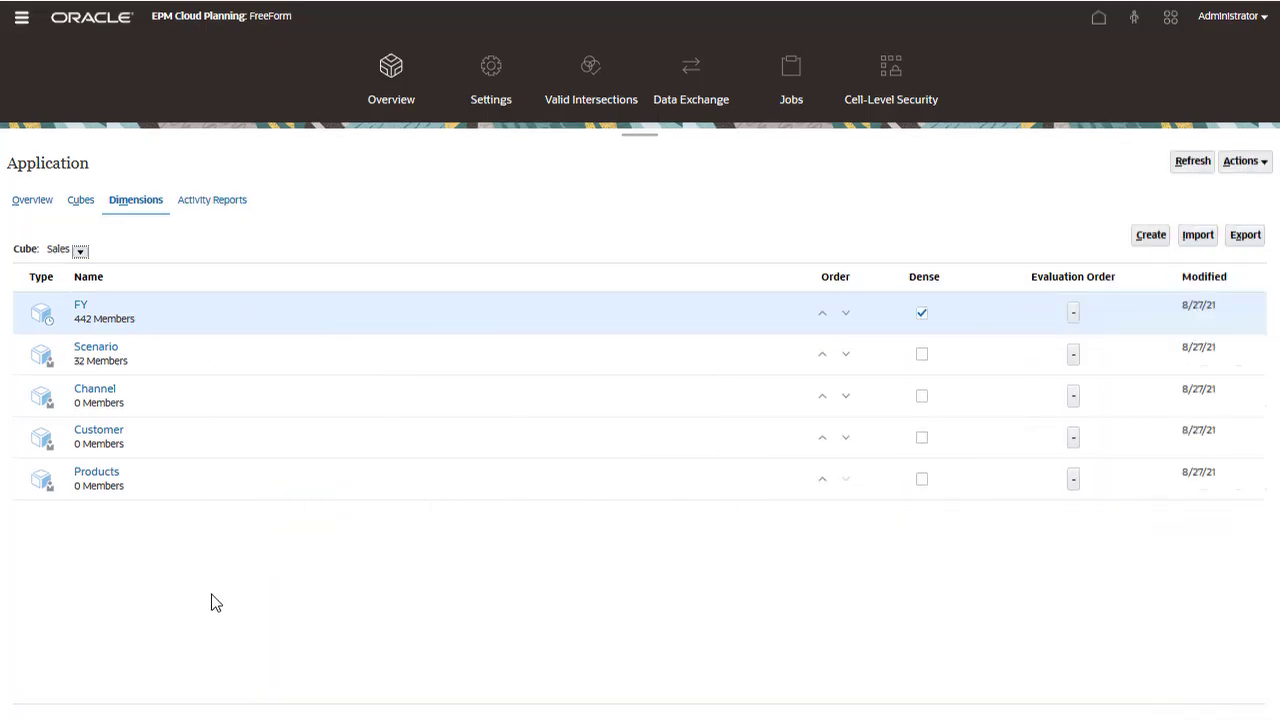
# - Review the Scenario dimension's TYA, Goal and variance members, then cancel without changes
pyautogui.click(110, 350)
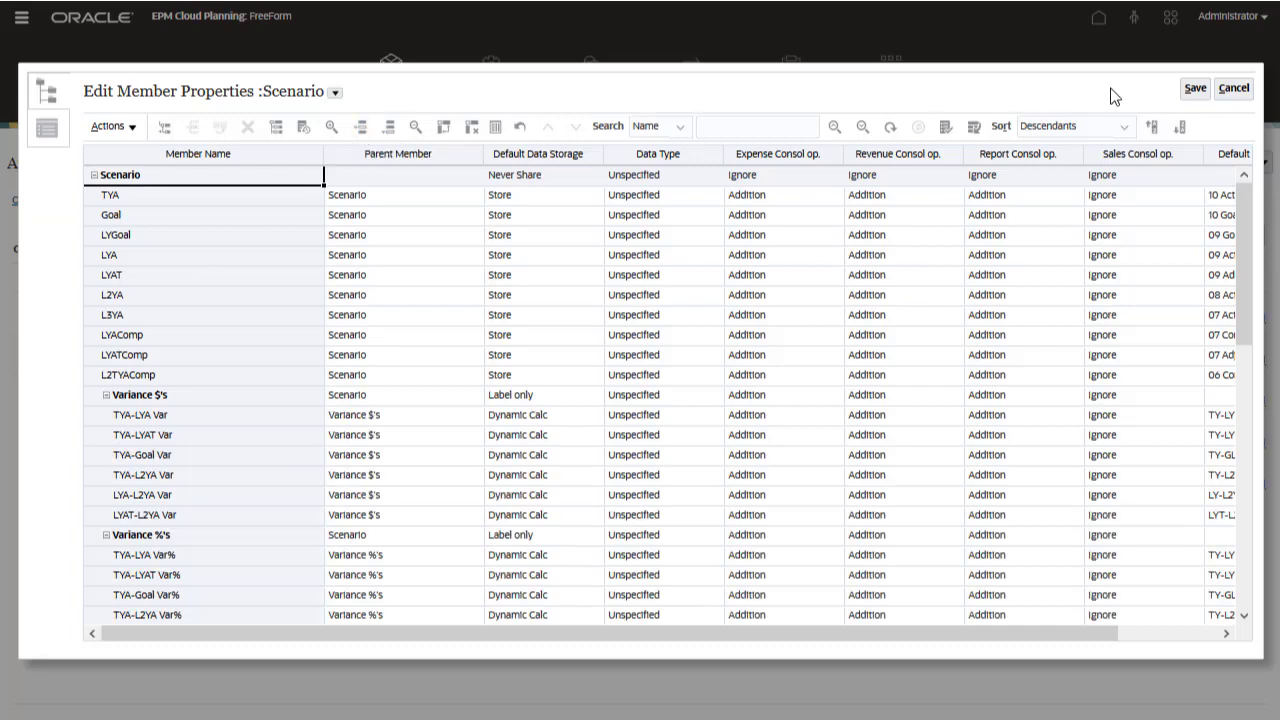
pyautogui.click(1233, 88)
pyautogui.click(1098, 17)
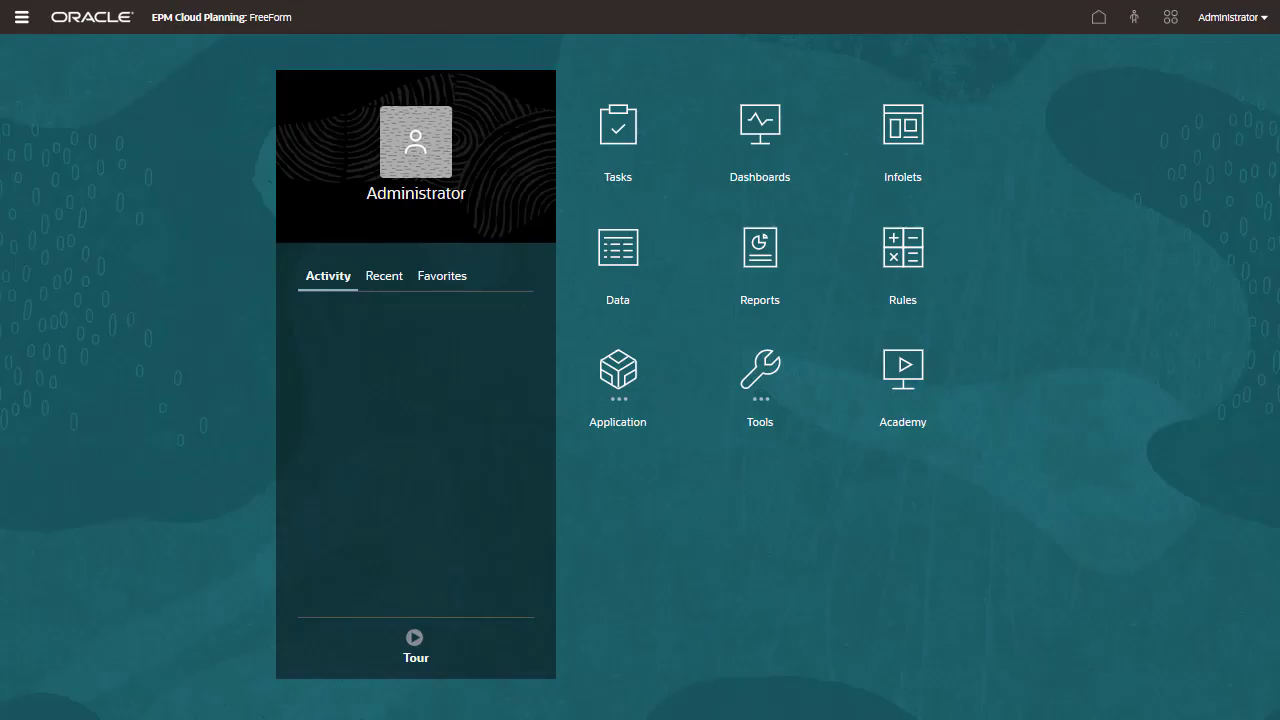